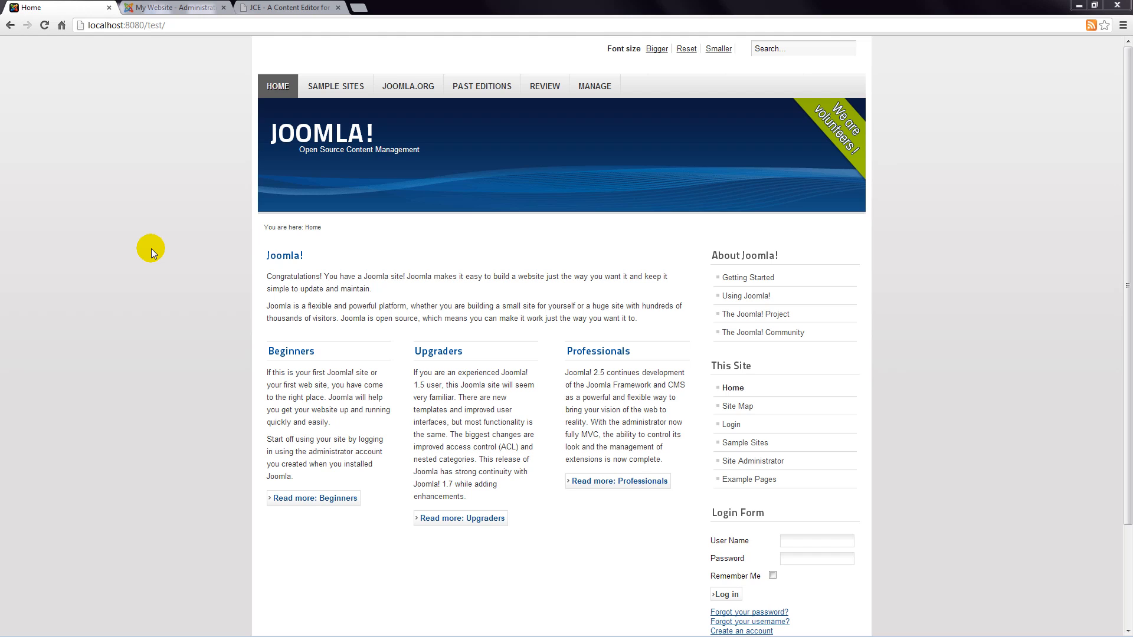
# In the site administration's Media Manager, create a folder named docs inside the main images folder.
pyautogui.click(164, 7)
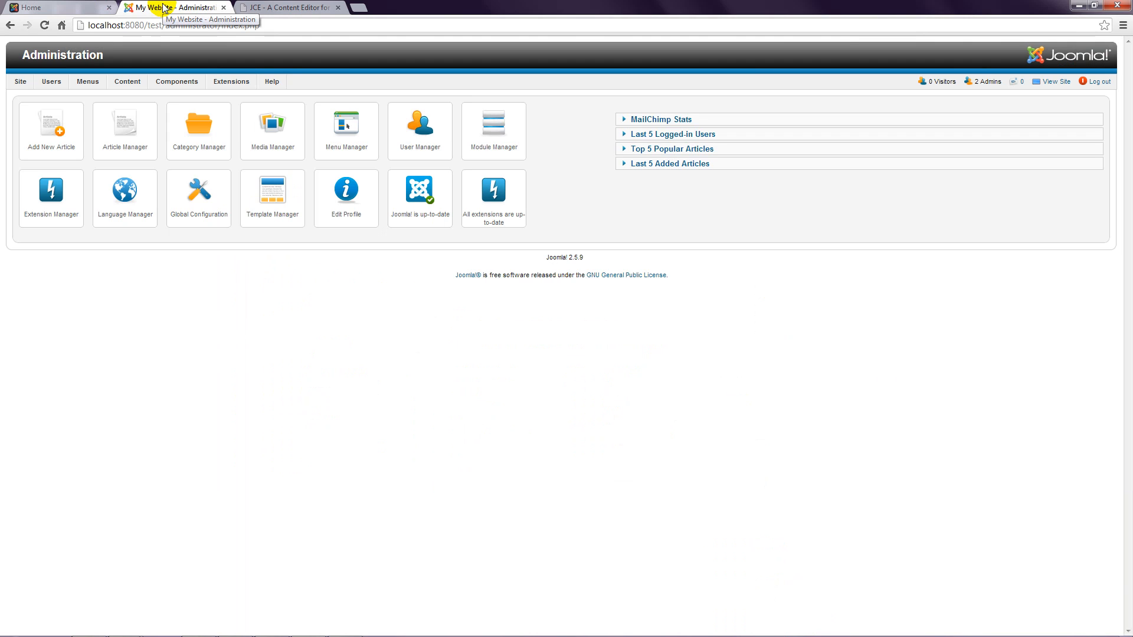
pyautogui.moveTo(126, 82)
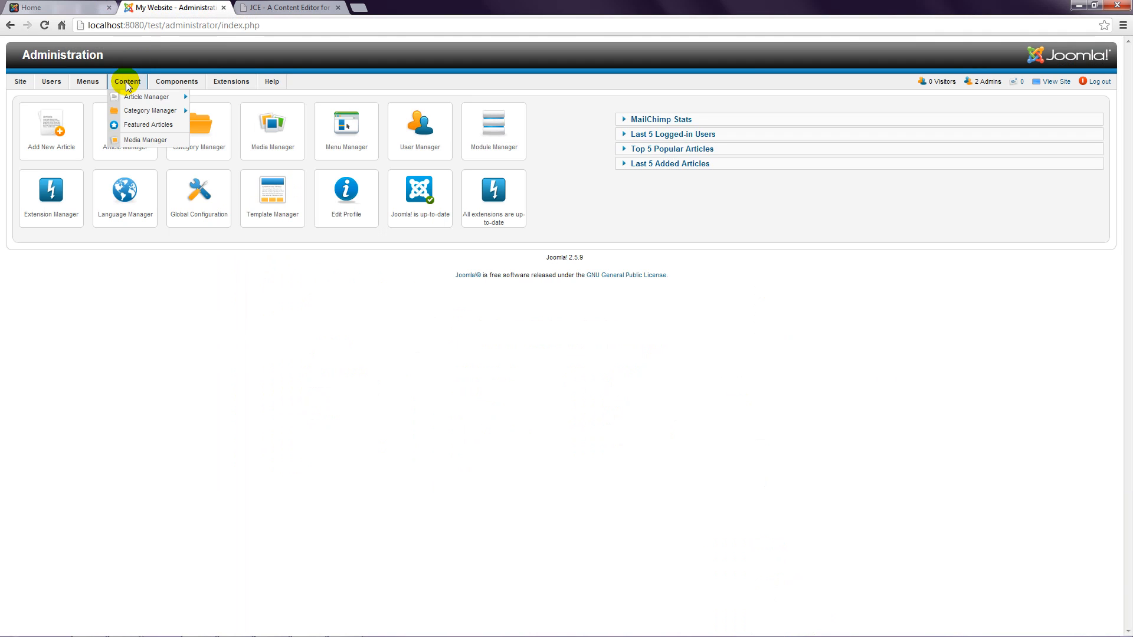
pyautogui.click(142, 144)
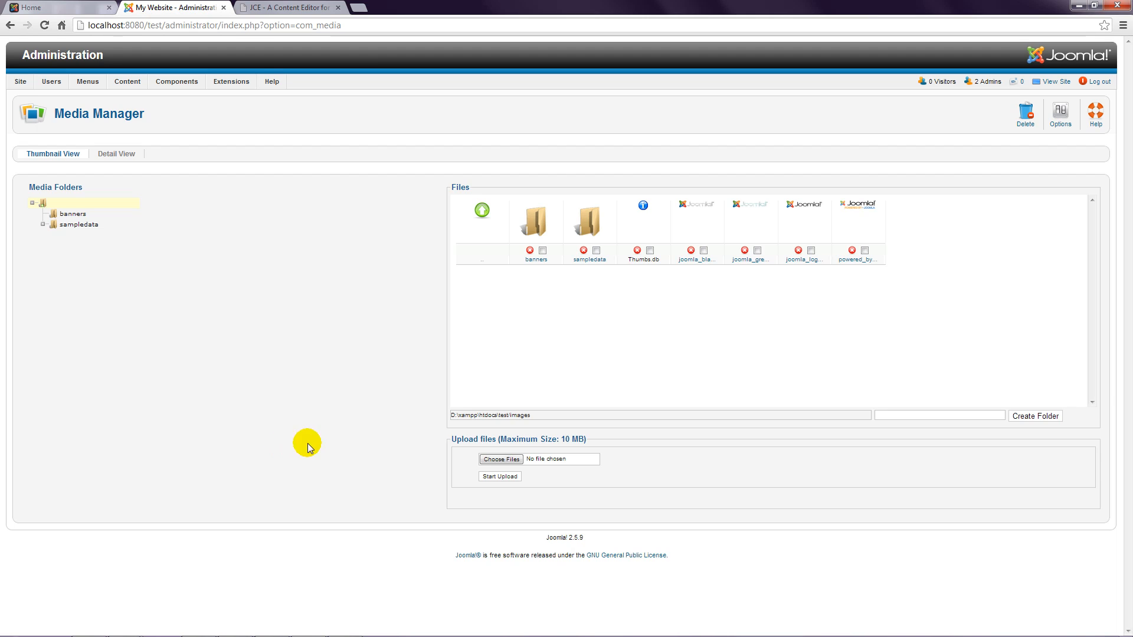
pyautogui.click(888, 414)
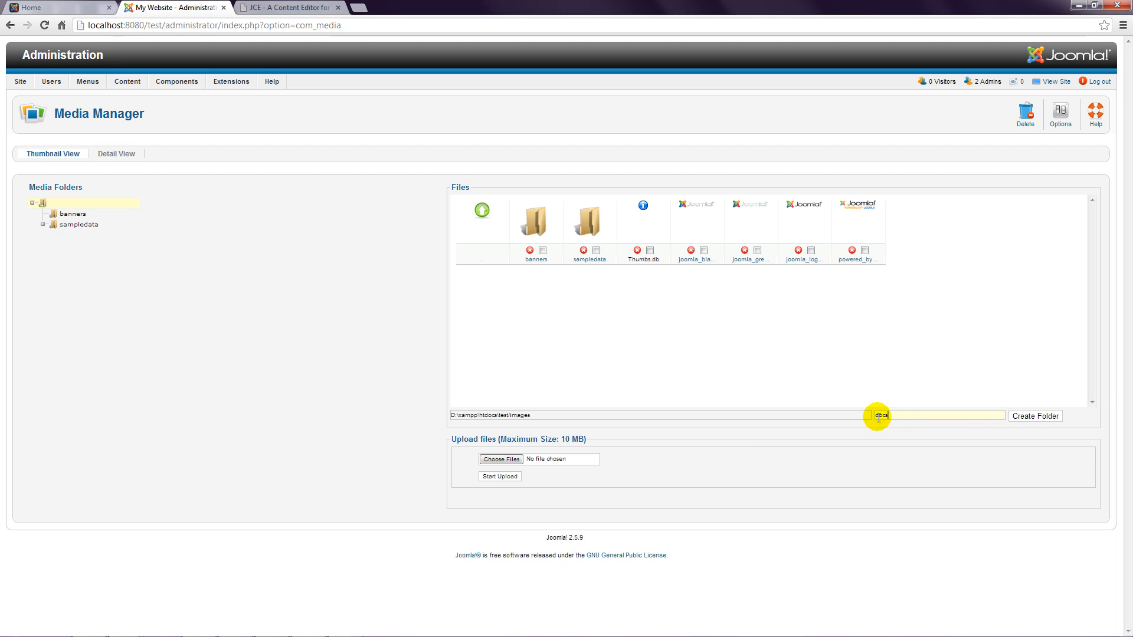
pyautogui.click(1024, 416)
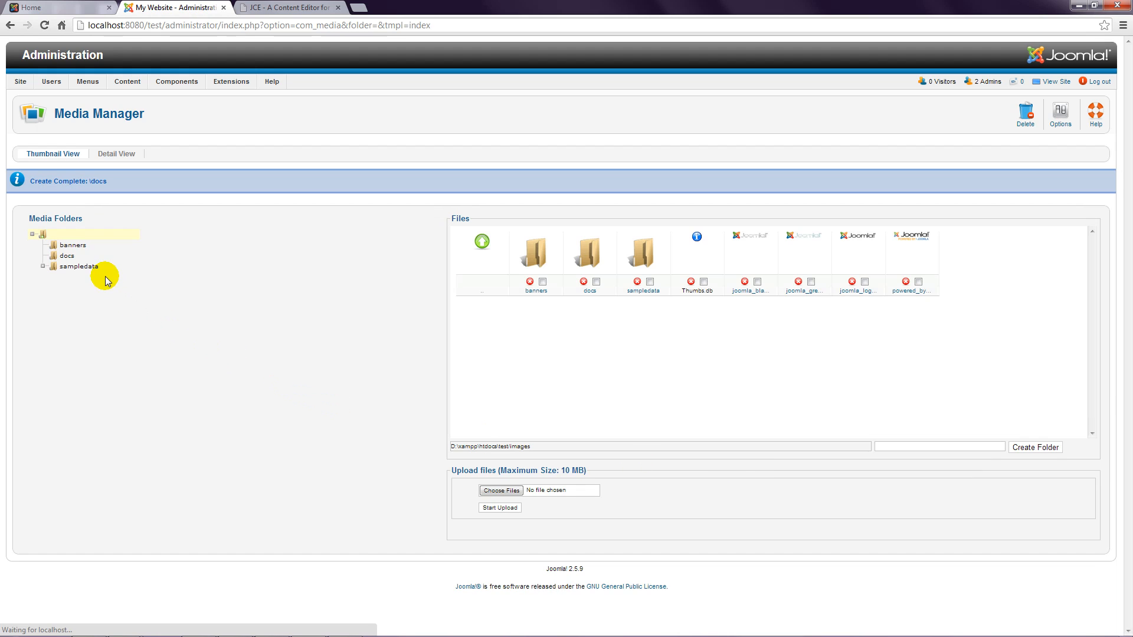
# Upload Joomla.pdf from the Joomla folder on the DATA (D:) drive into the docs media folder and check its folder path.
pyautogui.click(67, 258)
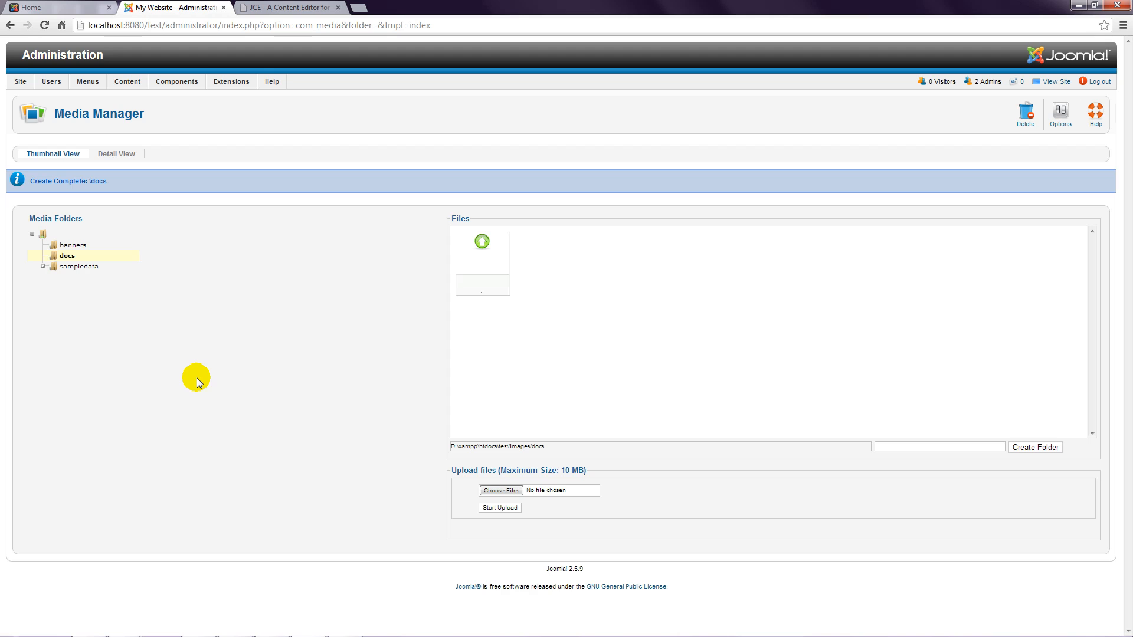
pyautogui.click(501, 491)
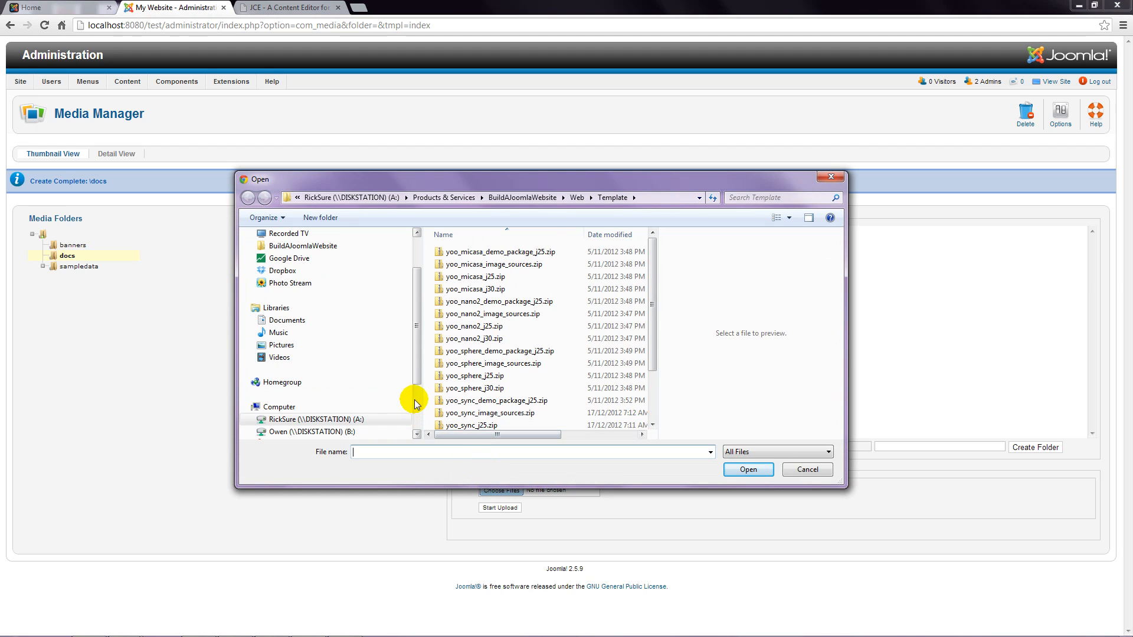
pyautogui.click(418, 398)
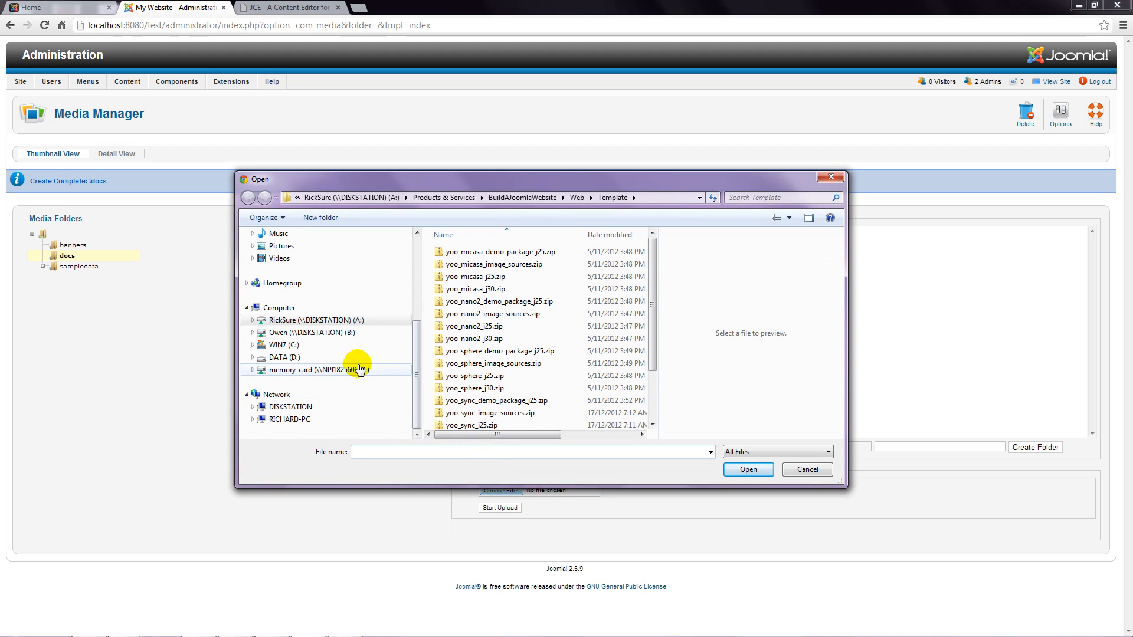
pyautogui.click(301, 358)
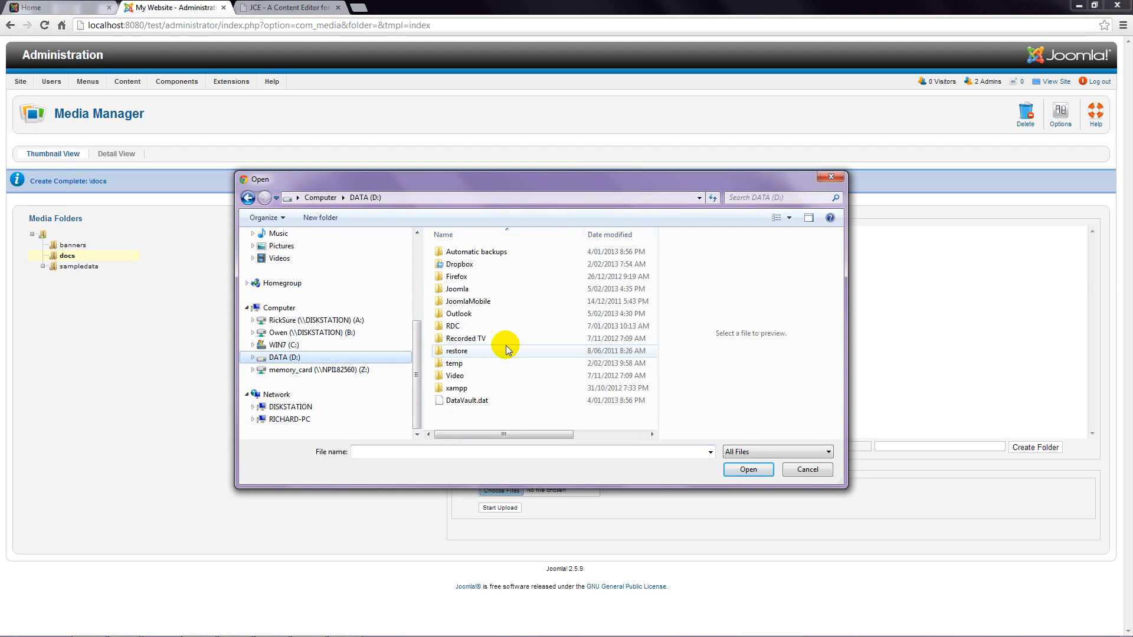
pyautogui.doubleClick(459, 289)
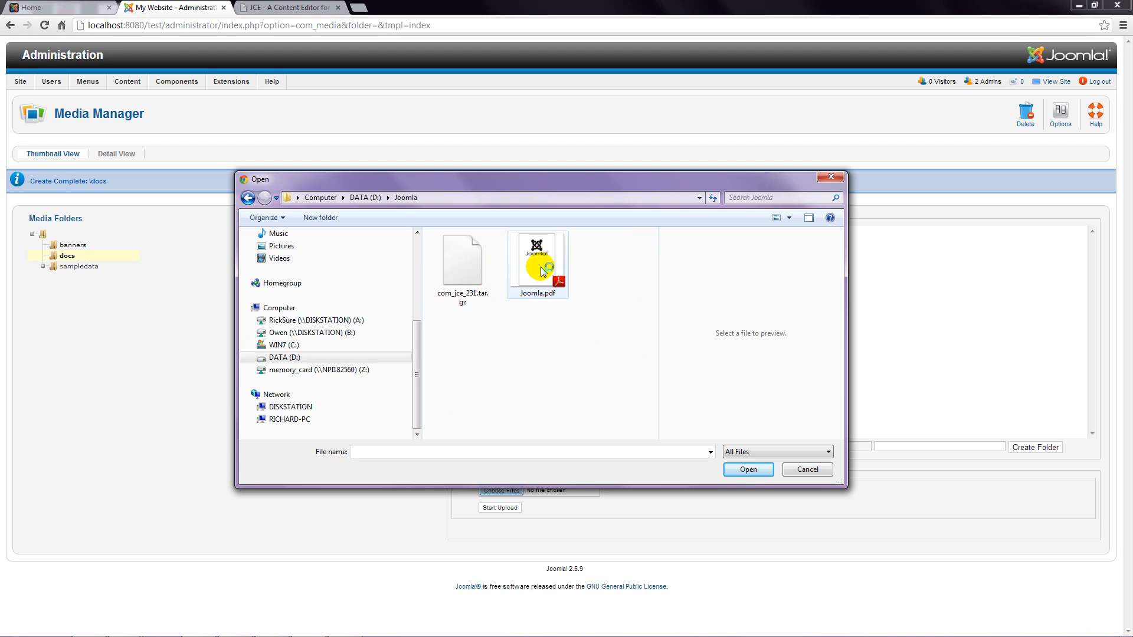
pyautogui.click(541, 271)
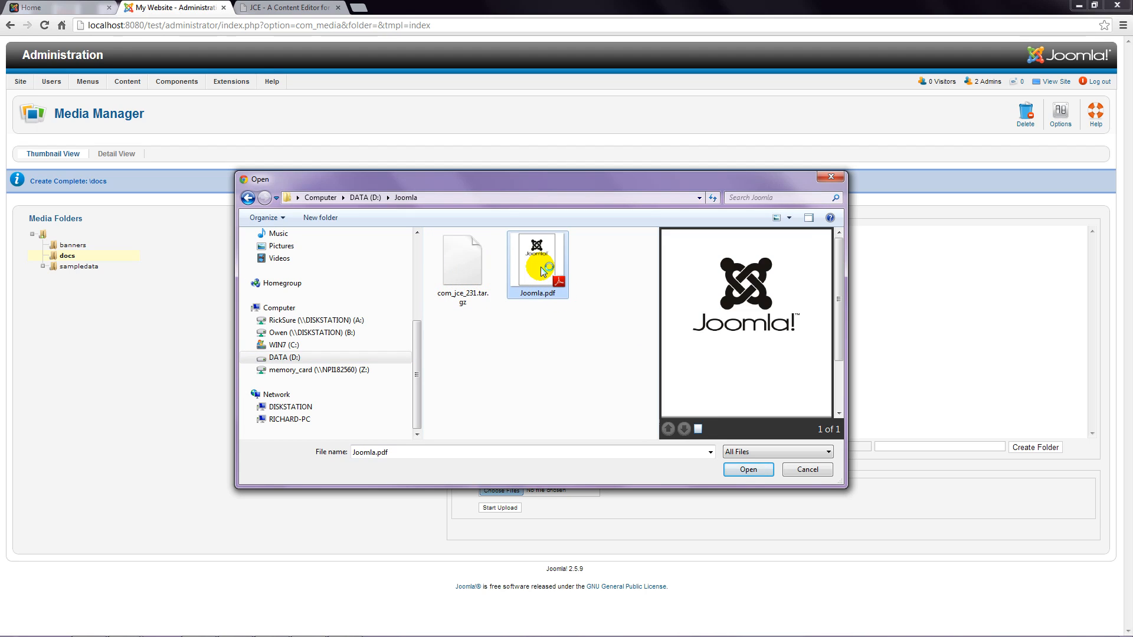
pyautogui.click(747, 470)
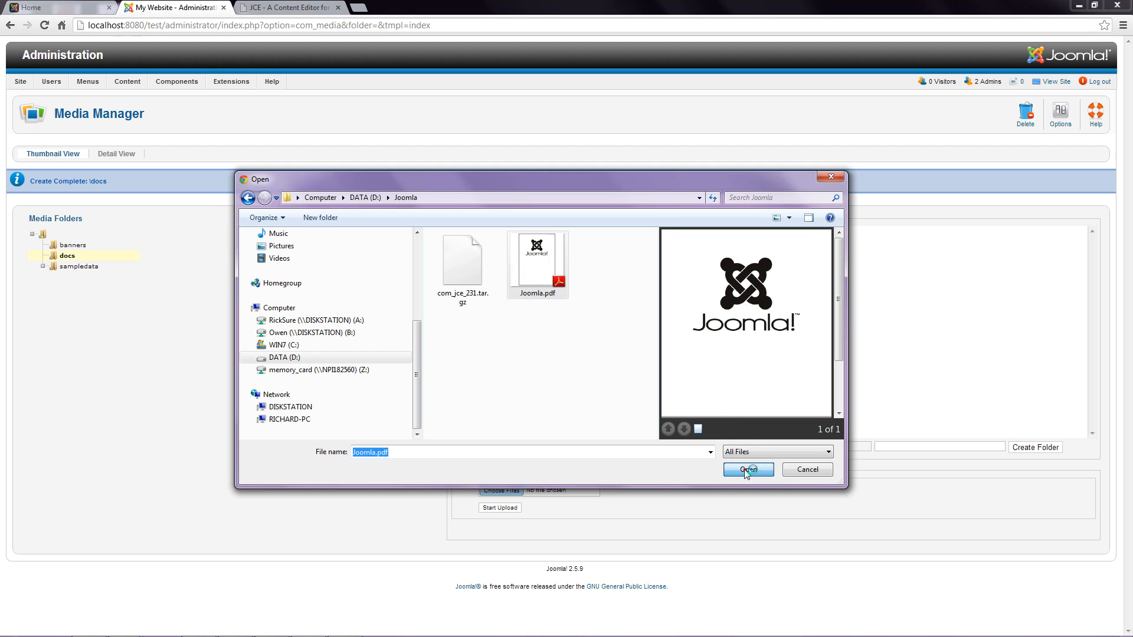
pyautogui.click(509, 509)
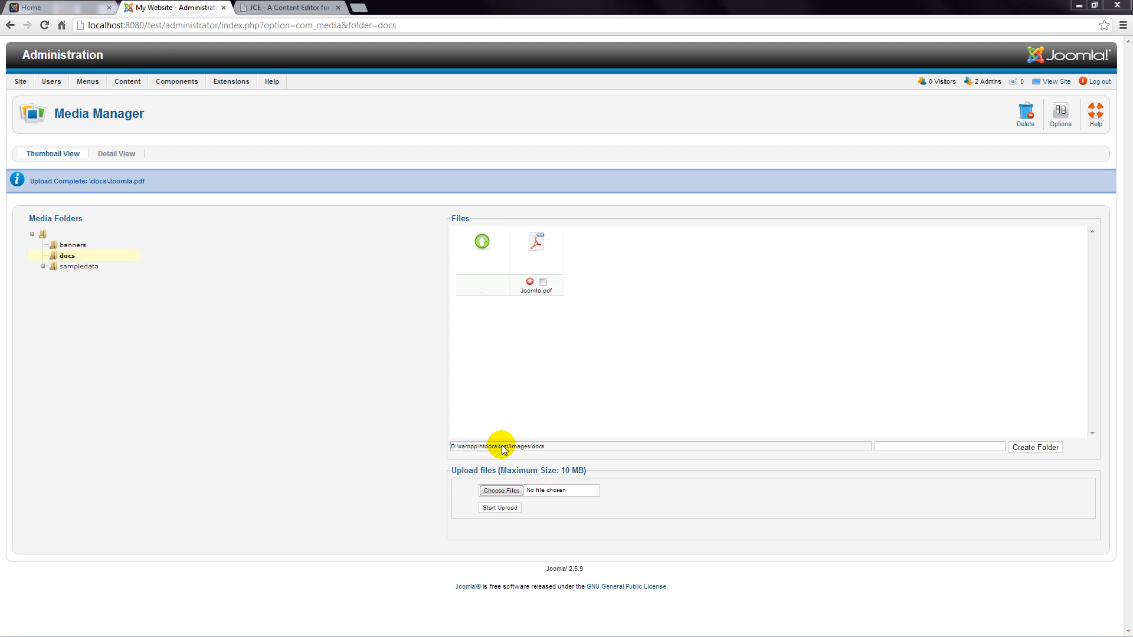
pyautogui.moveTo(512, 447); pyautogui.dragTo(548, 447)
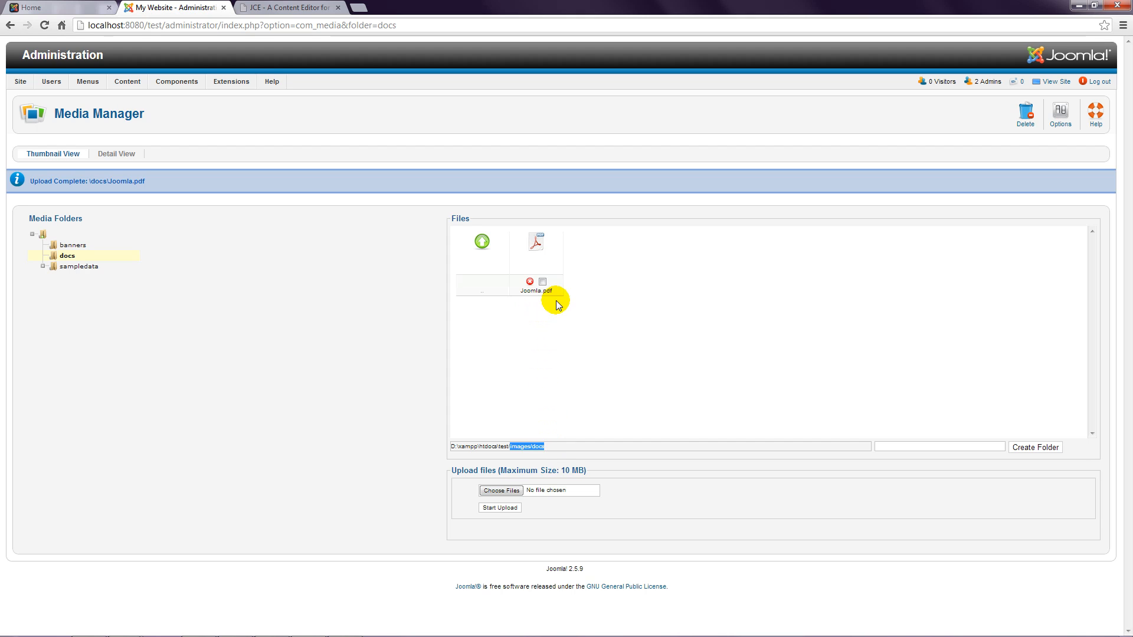
pyautogui.click(347, 345)
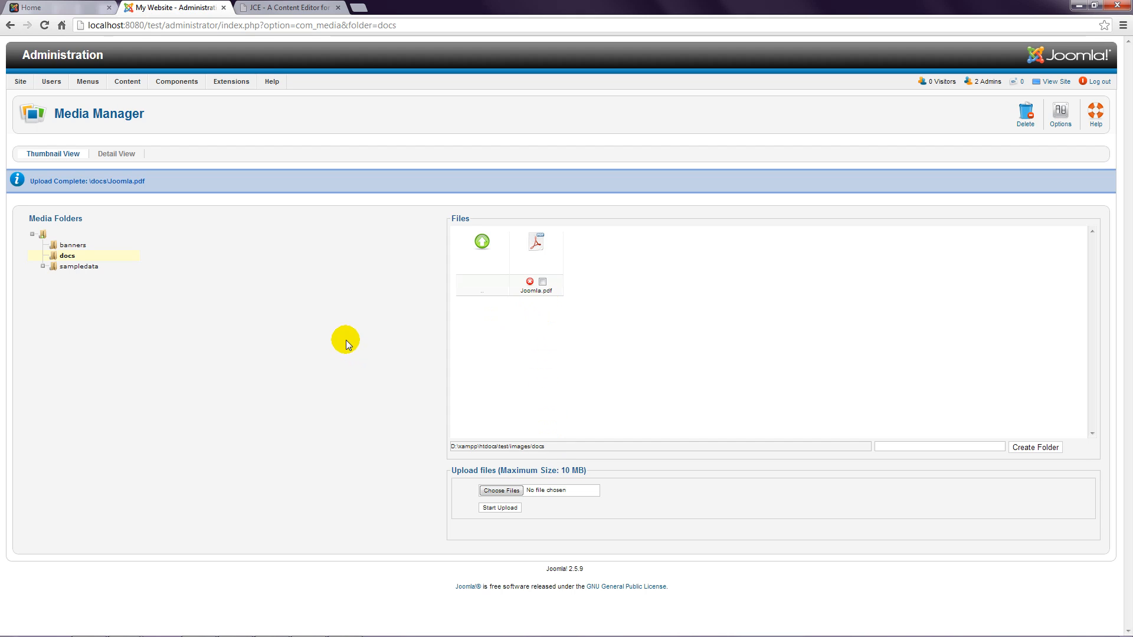
# Filter the articles in the Article Manager by "joomla" and open the Joomla! article for editing.
pyautogui.moveTo(130, 84)
pyautogui.click(135, 97)
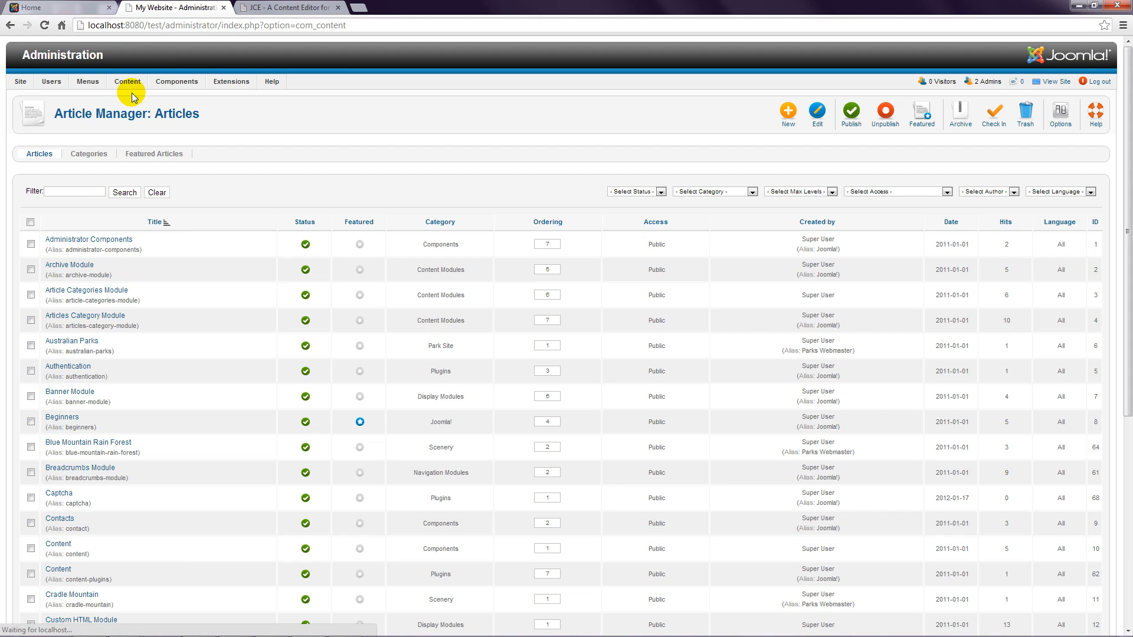
pyautogui.click(63, 191)
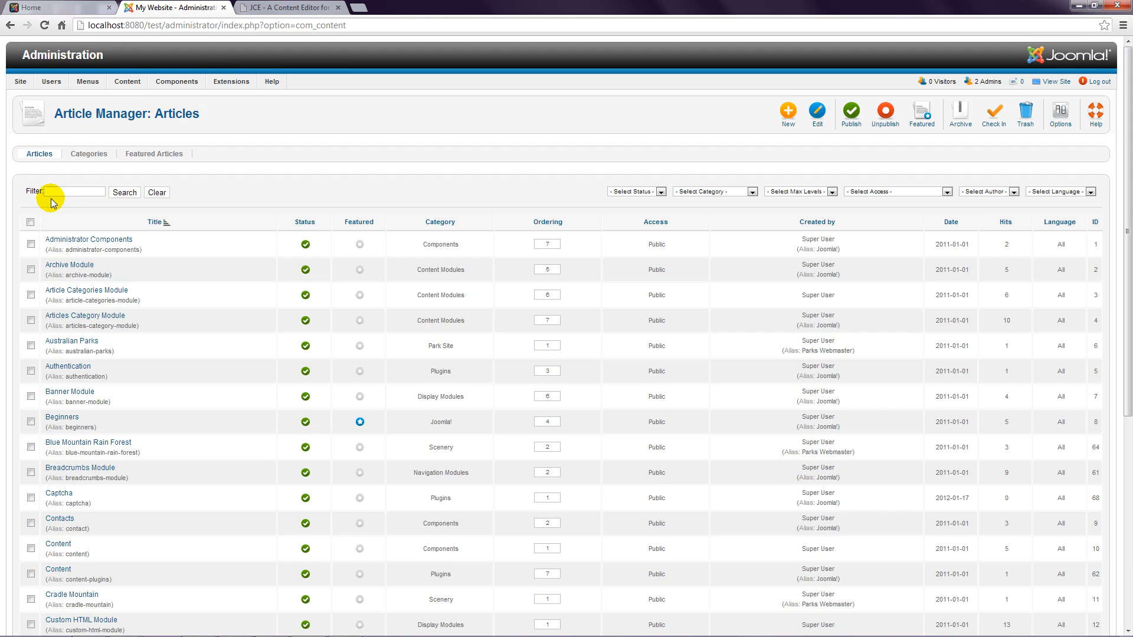
pyautogui.write('joomla')
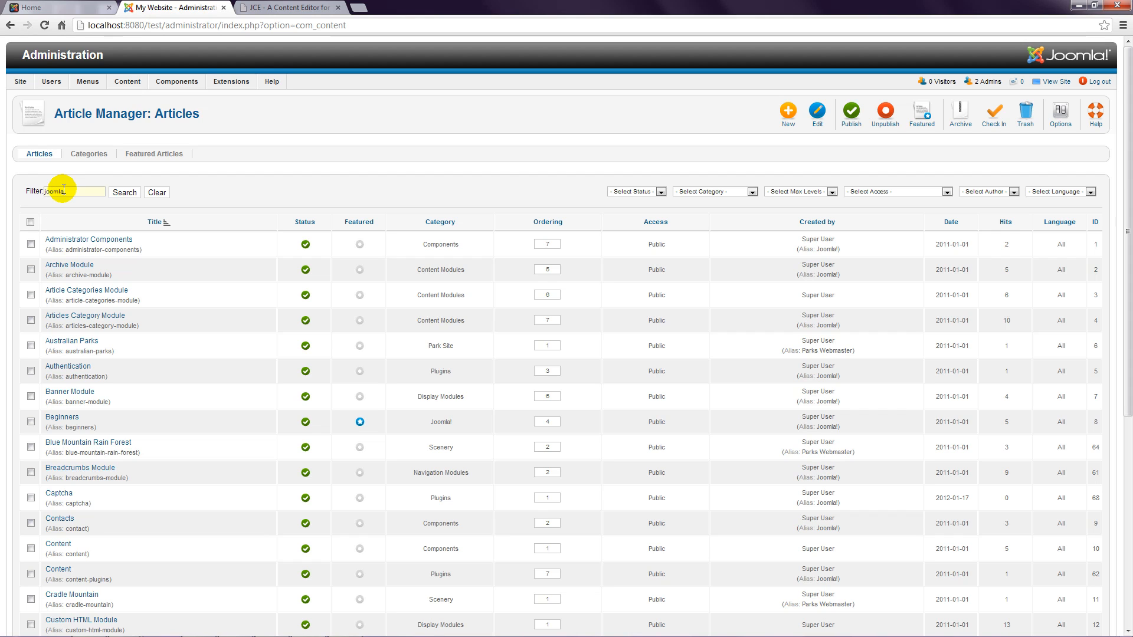
pyautogui.press('Return')
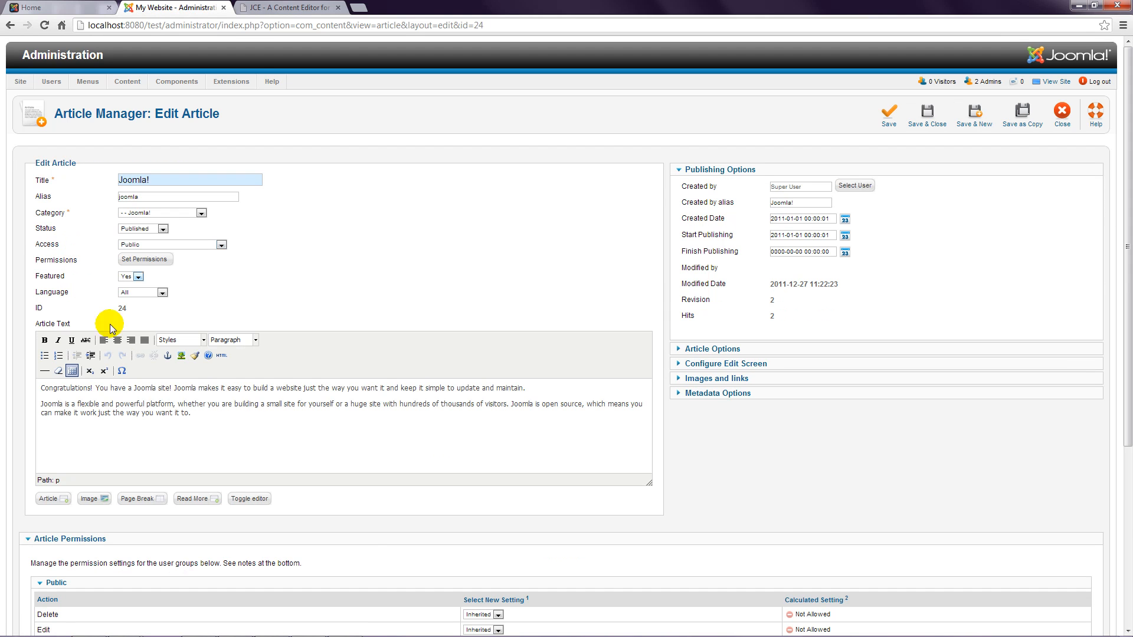
# Link the text "You have a Joomla site" to images/docs/Joomla.pdf, then close the article without saving.
pyautogui.moveTo(95, 388); pyautogui.dragTo(170, 389)
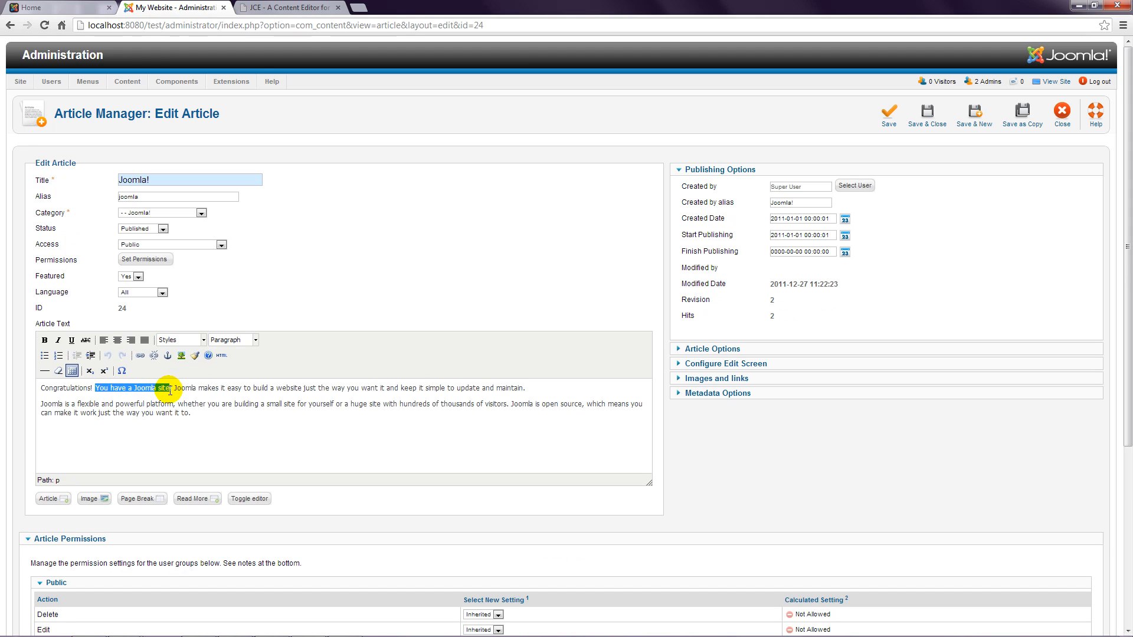
pyautogui.click(139, 355)
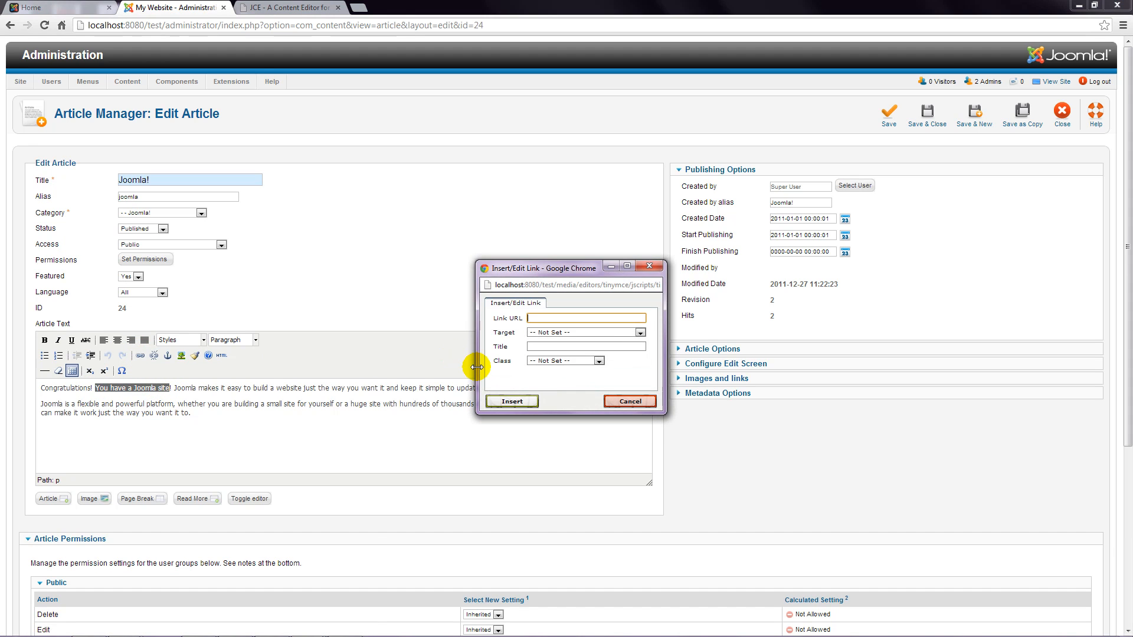
pyautogui.write('images/docs/Joomla.pdf')
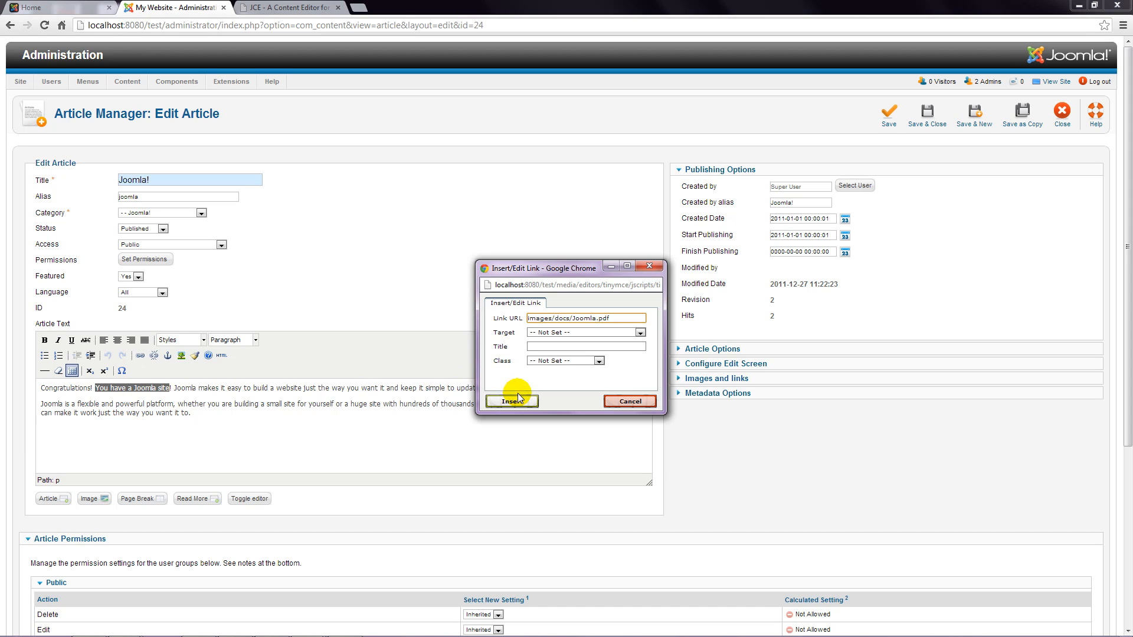
pyautogui.click(513, 402)
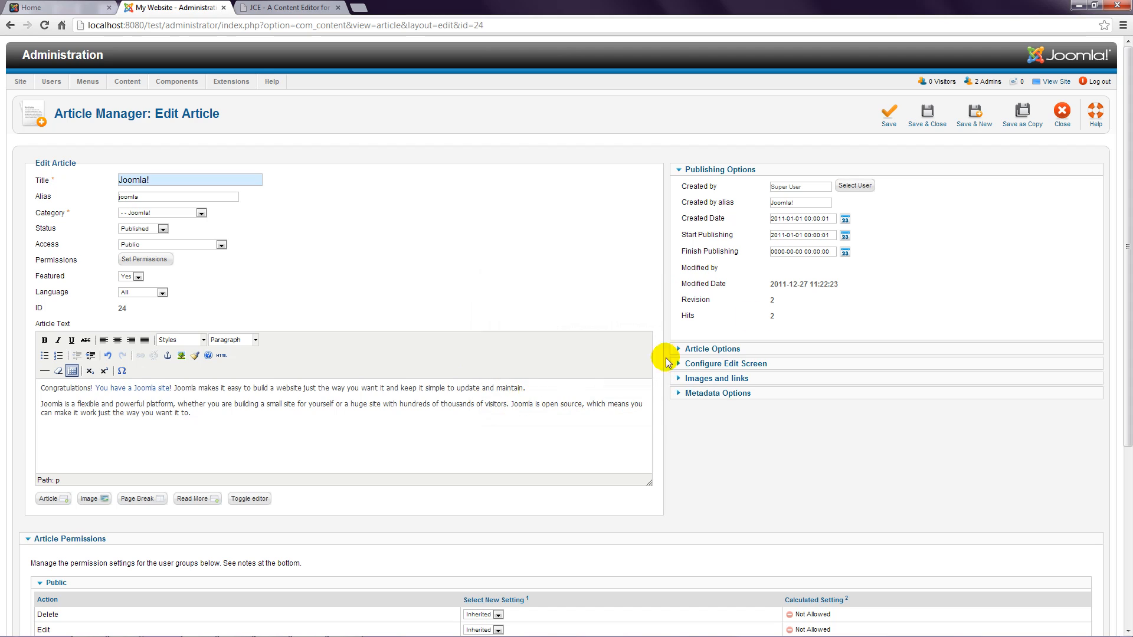
pyautogui.click(1060, 114)
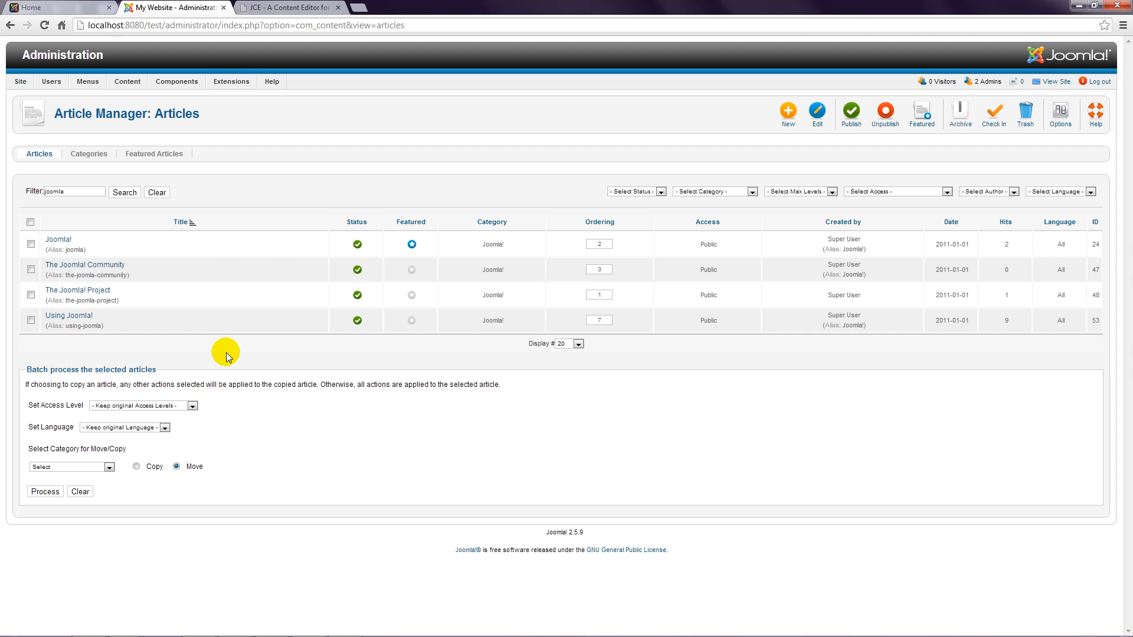
# On the JCE website, look up the editor download packages for Joomla! 2.5.
pyautogui.click(276, 6)
pyautogui.click(125, 286)
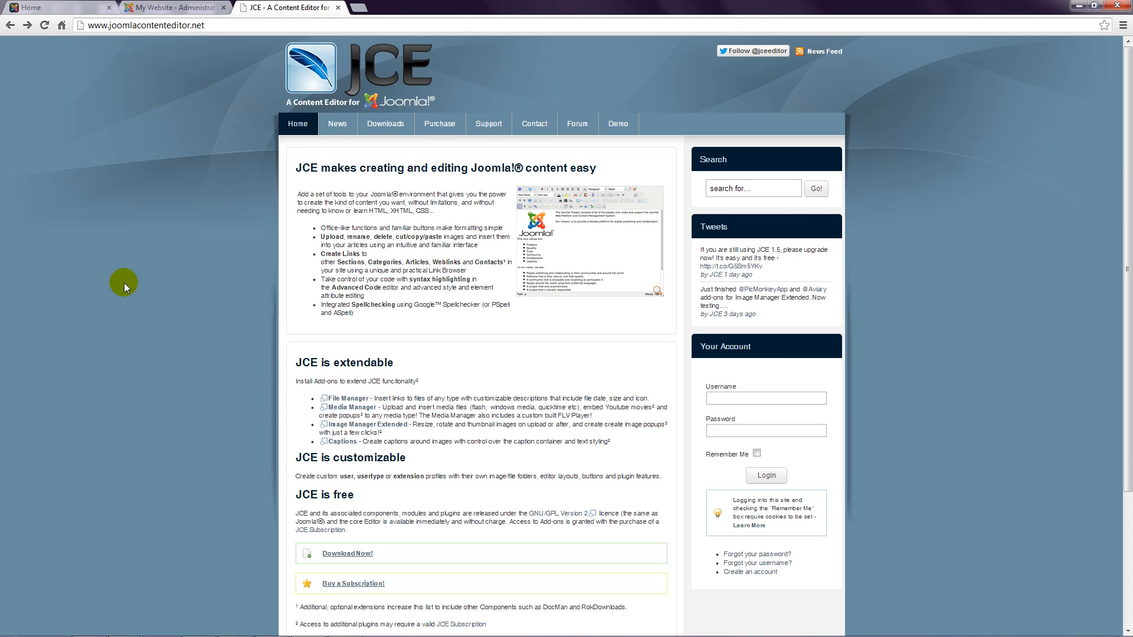
pyautogui.moveTo(389, 123)
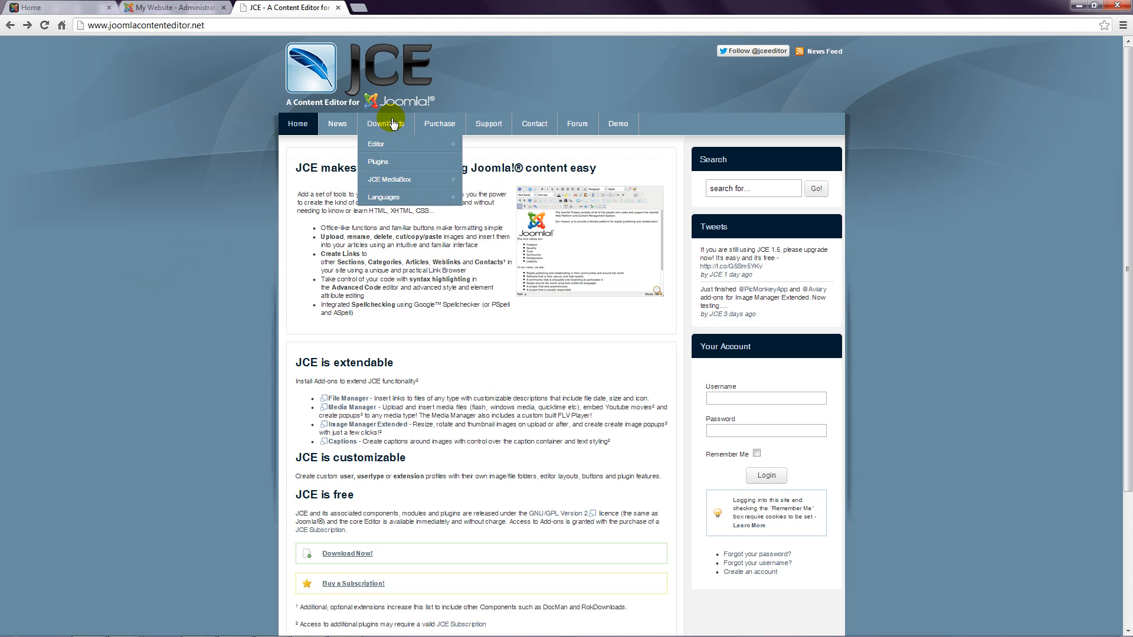
pyautogui.moveTo(382, 143)
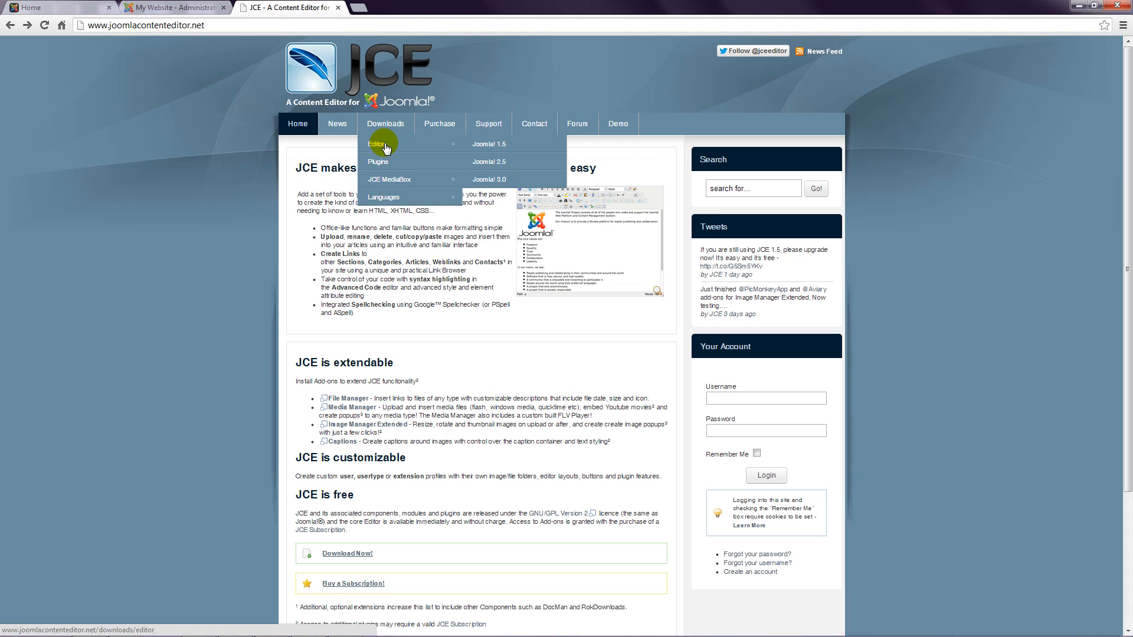
pyautogui.click(493, 164)
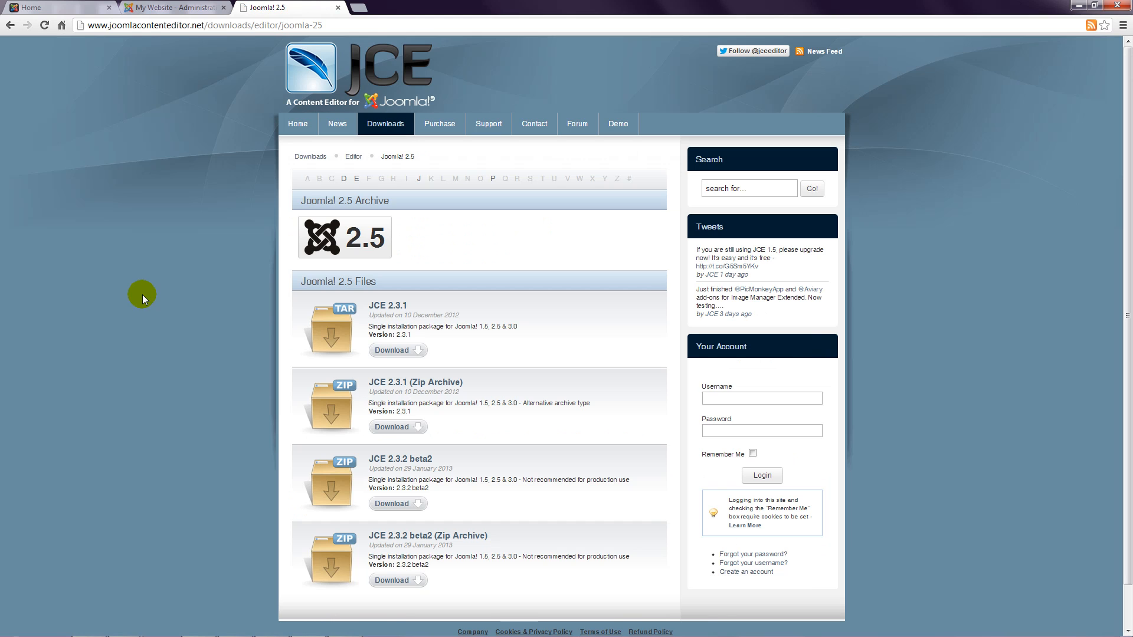
# Install the JCE editor in the site administration's Extension Manager from the package file com_jce_231.tar.gz.
pyautogui.click(186, 8)
pyautogui.moveTo(228, 79)
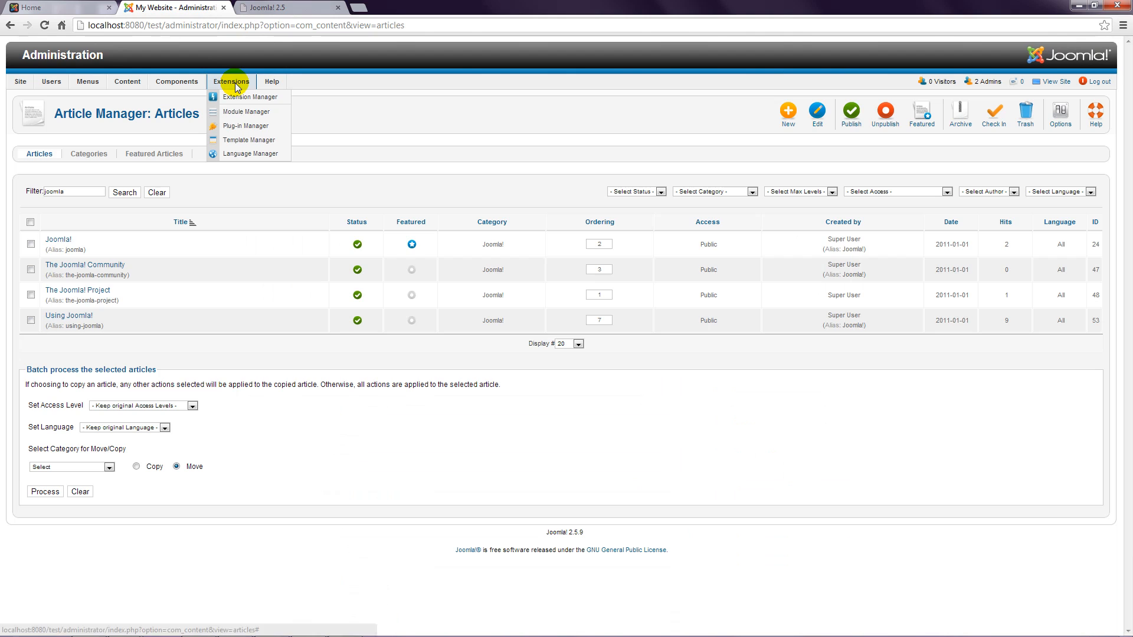
pyautogui.click(236, 98)
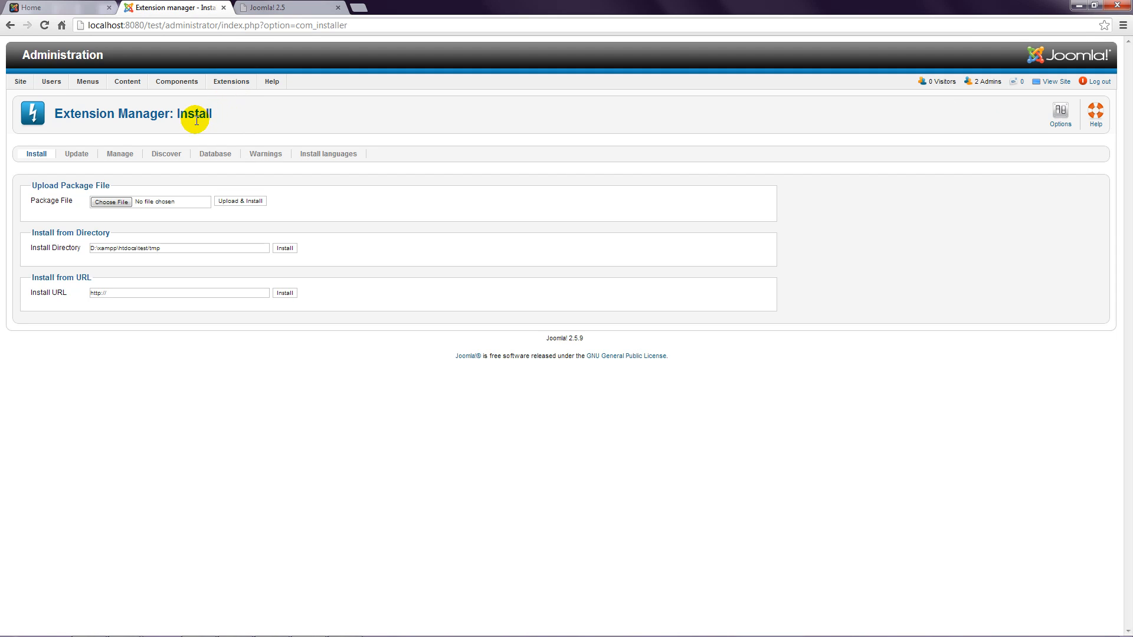
pyautogui.click(114, 203)
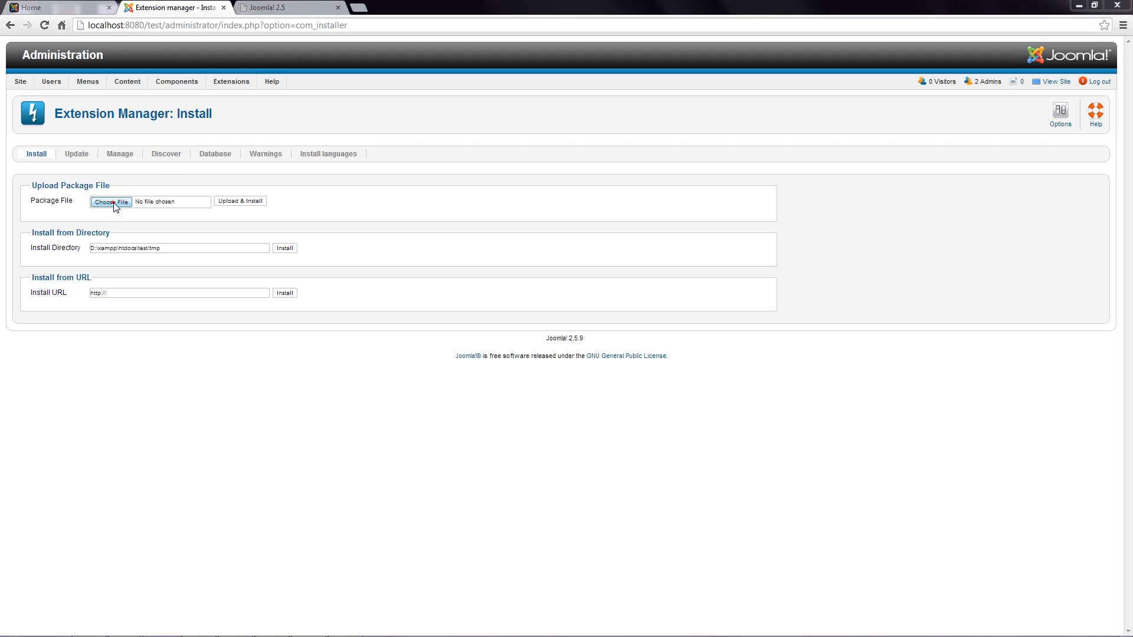
pyautogui.click(458, 267)
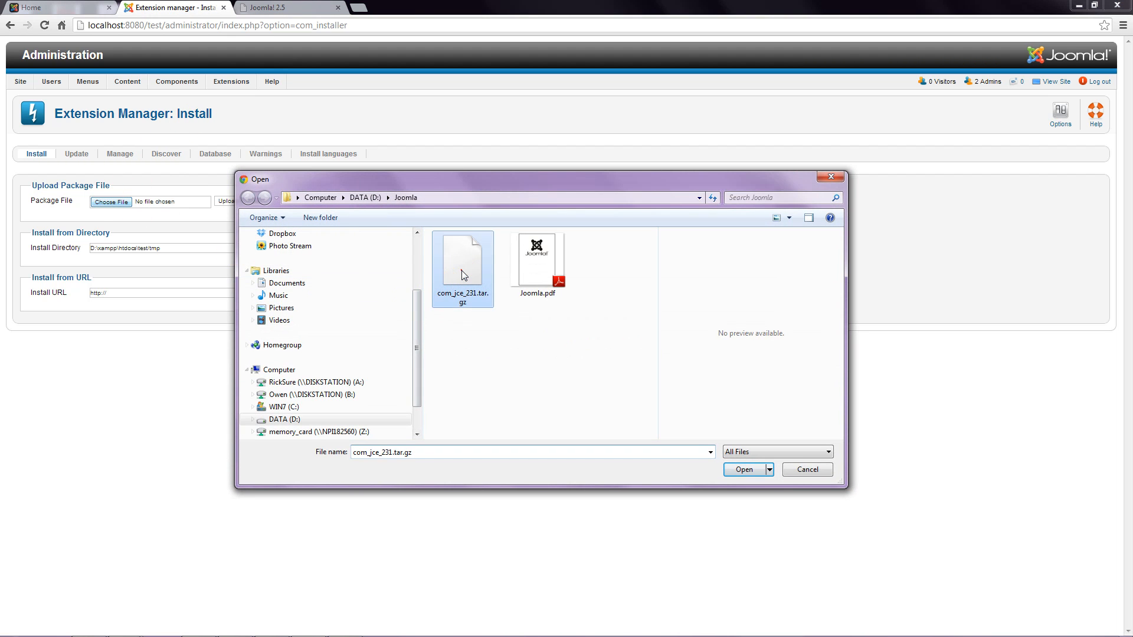
pyautogui.doubleClick(461, 270)
pyautogui.click(233, 201)
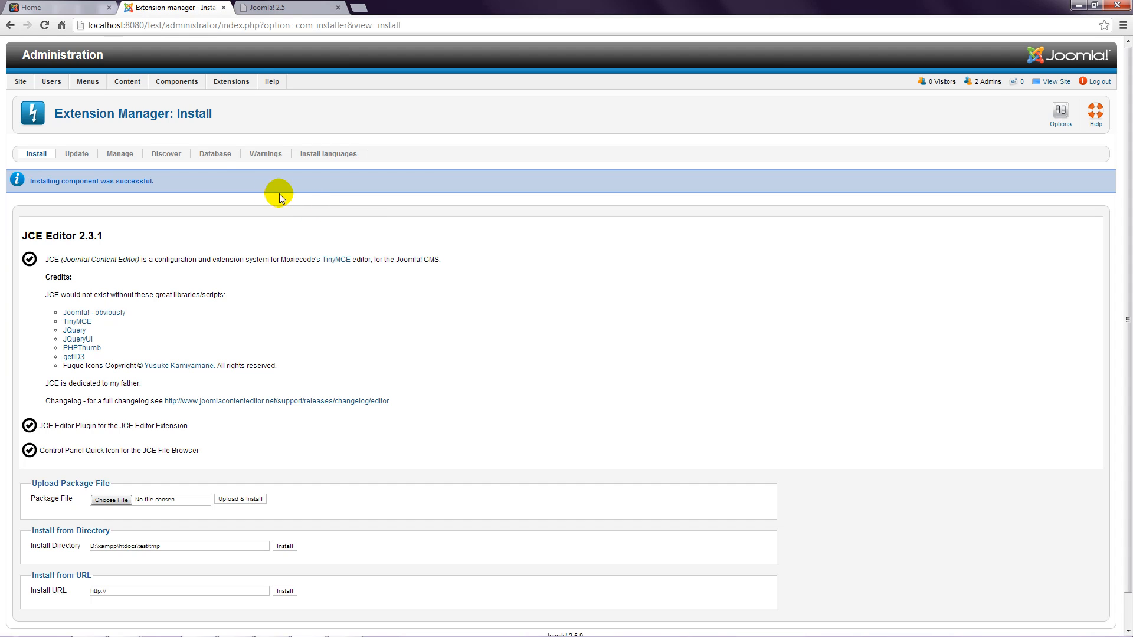
# Set the site's Default Editor to Editor - JCE in the Global Configuration, then save and close it.
pyautogui.moveTo(20, 84)
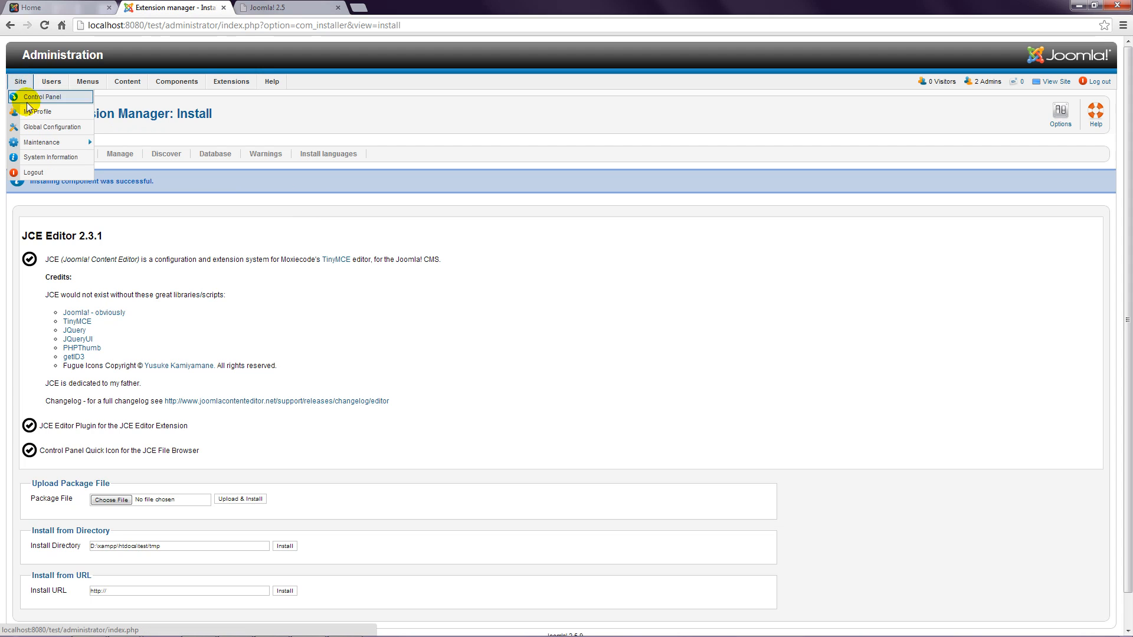
pyautogui.click(34, 129)
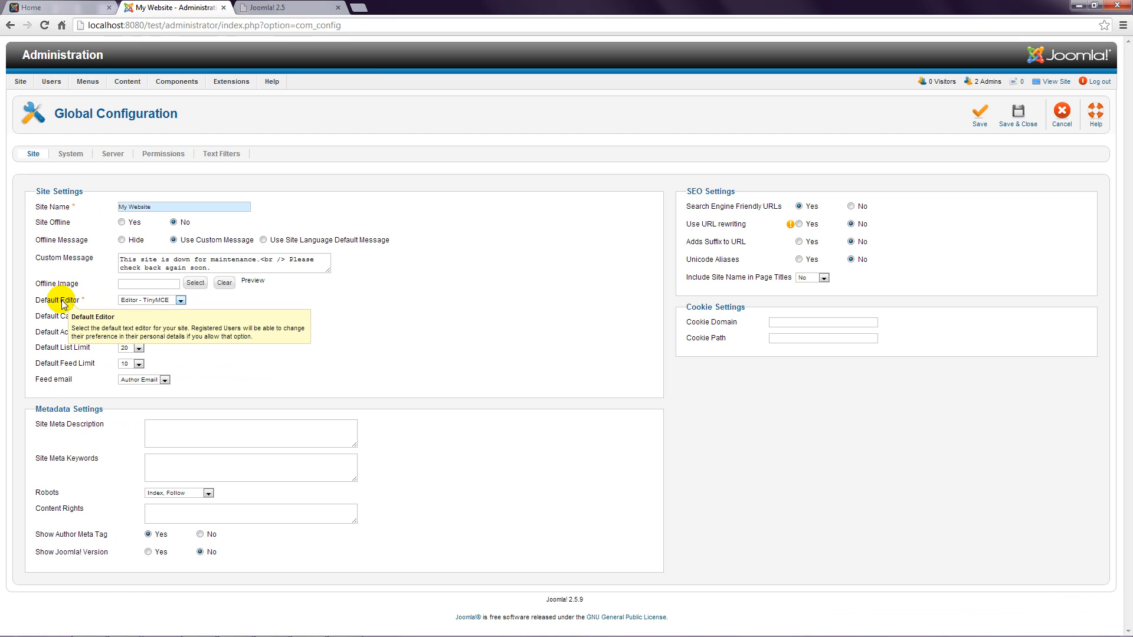
pyautogui.click(158, 303)
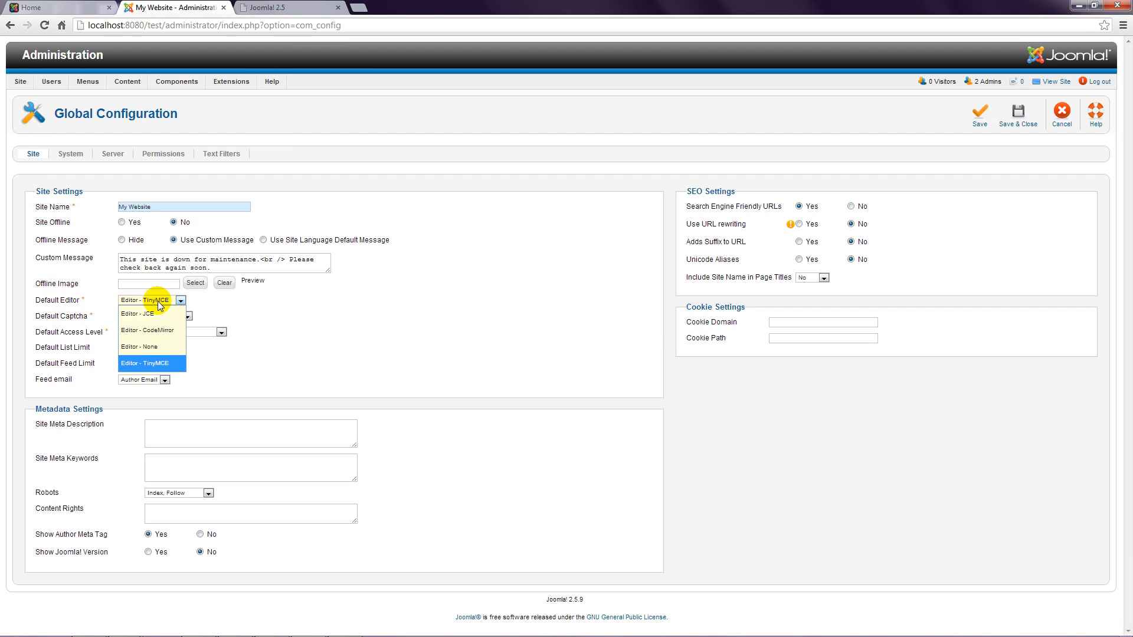
pyautogui.click(151, 317)
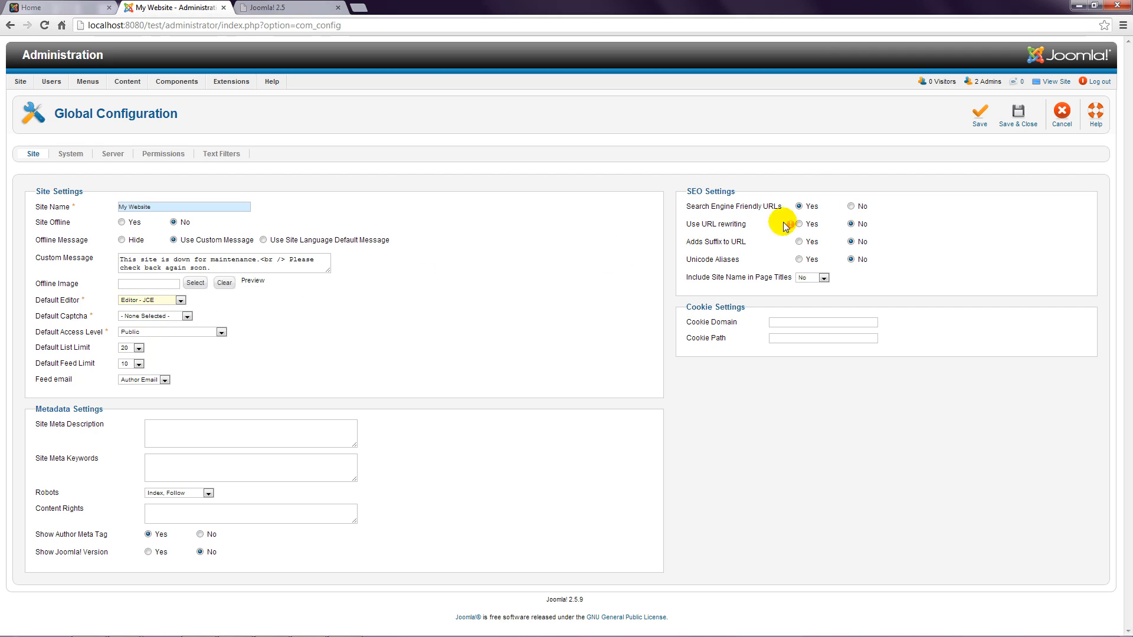
pyautogui.click(1020, 121)
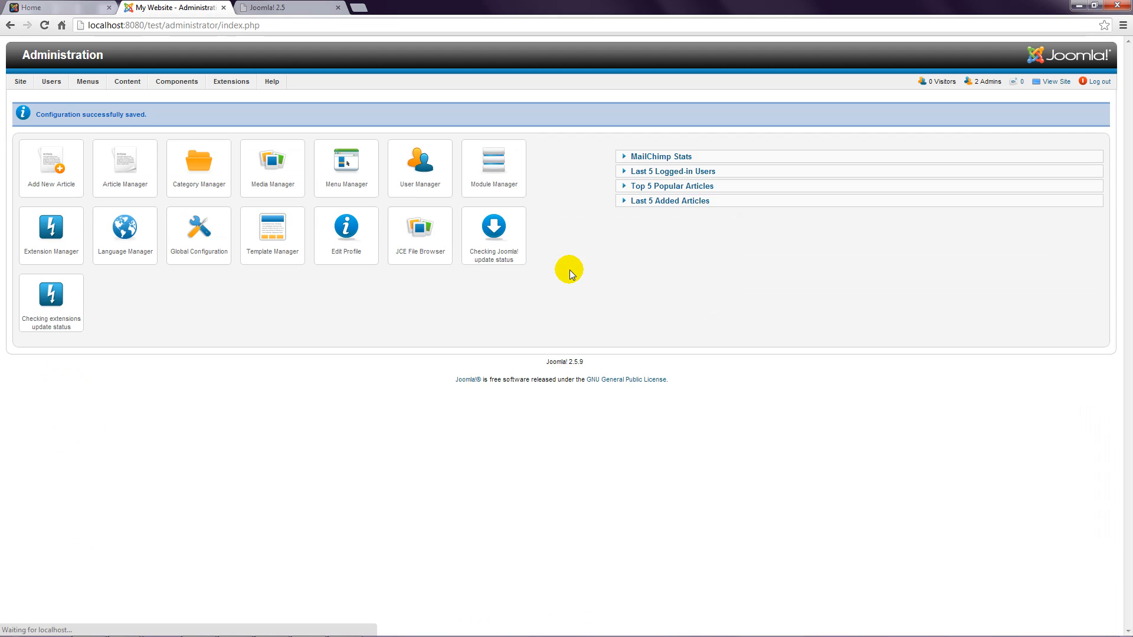
# Check which editors can be chosen for the account in My Profile, then close the profile without changes.
pyautogui.moveTo(19, 83)
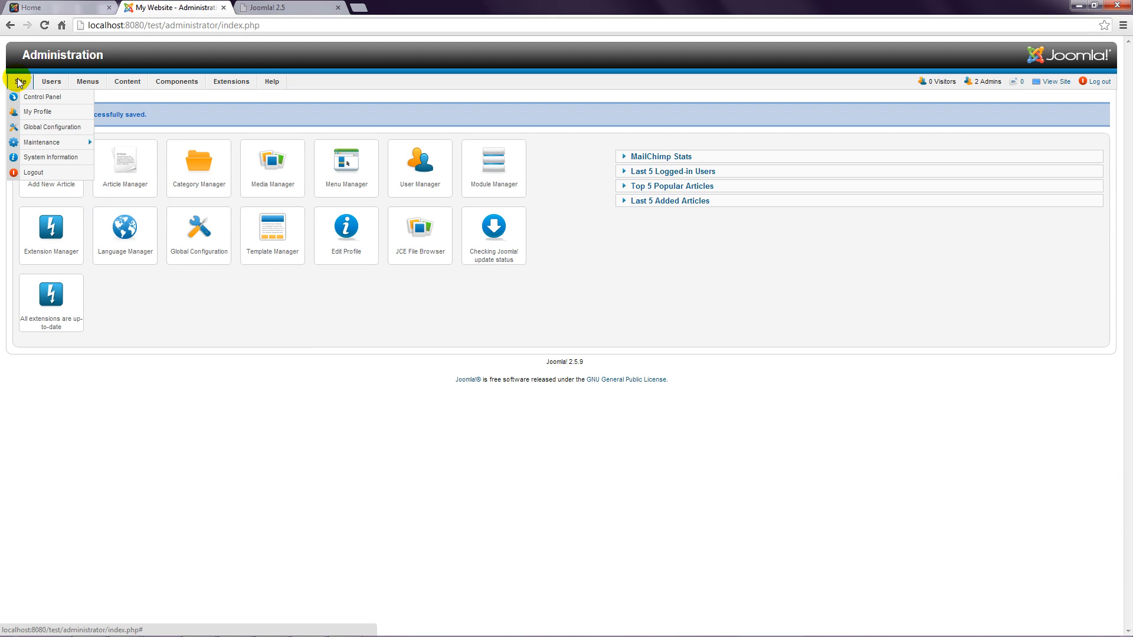
pyautogui.click(35, 111)
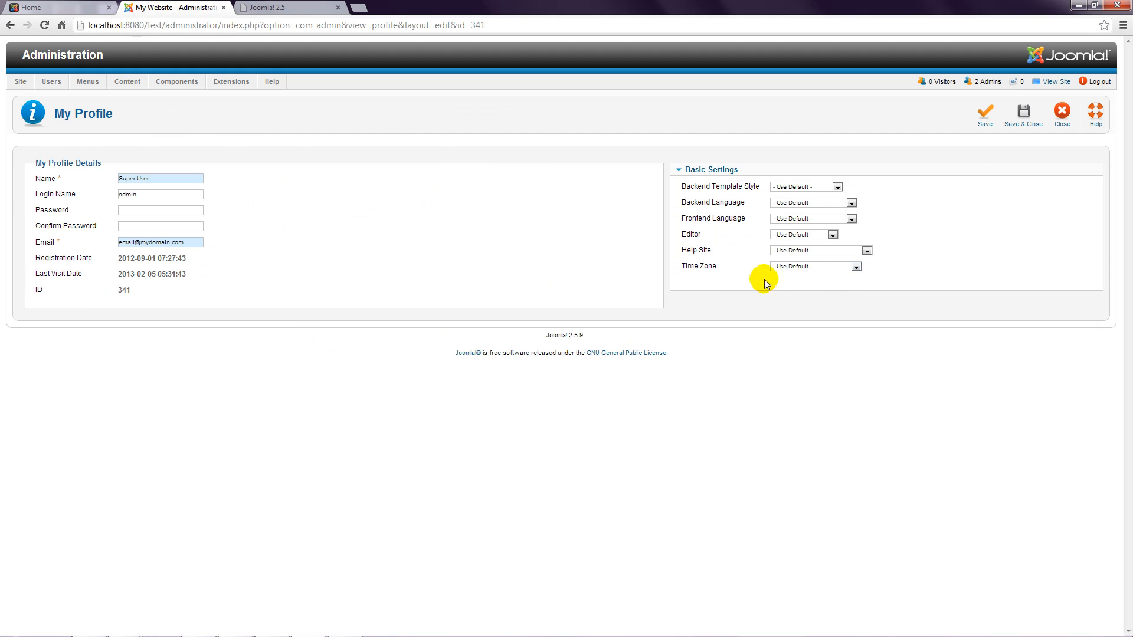
pyautogui.click(817, 235)
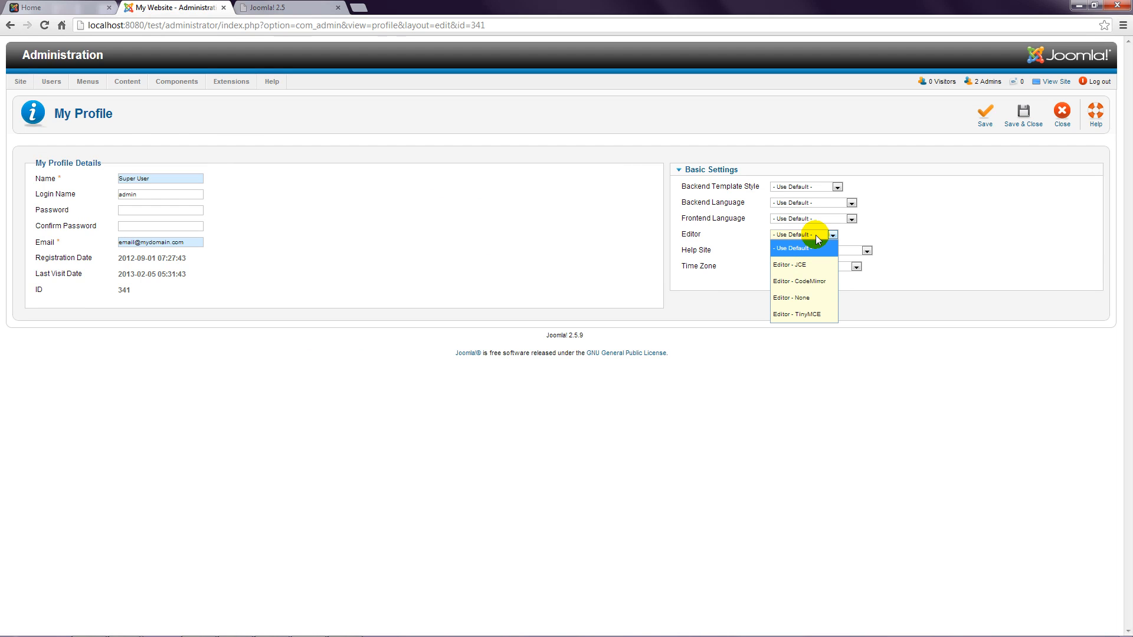
pyautogui.click(1062, 115)
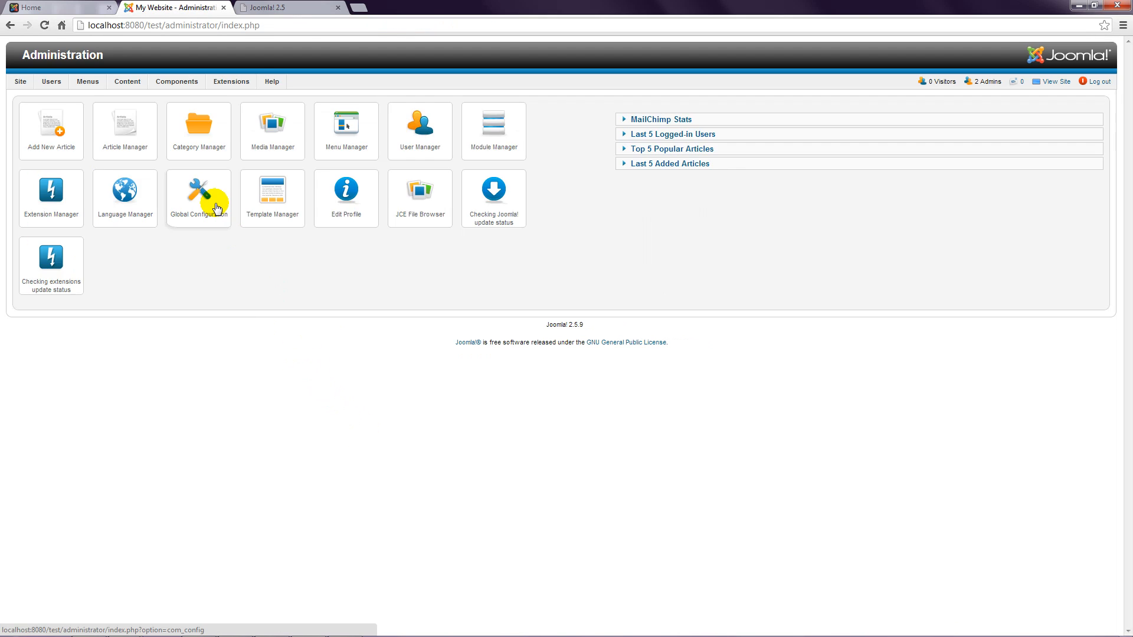
# In the Joomla! article, link the text "You have a Joomla site" to Joomla.pdf from the docs folder and save the article.
pyautogui.click(147, 96)
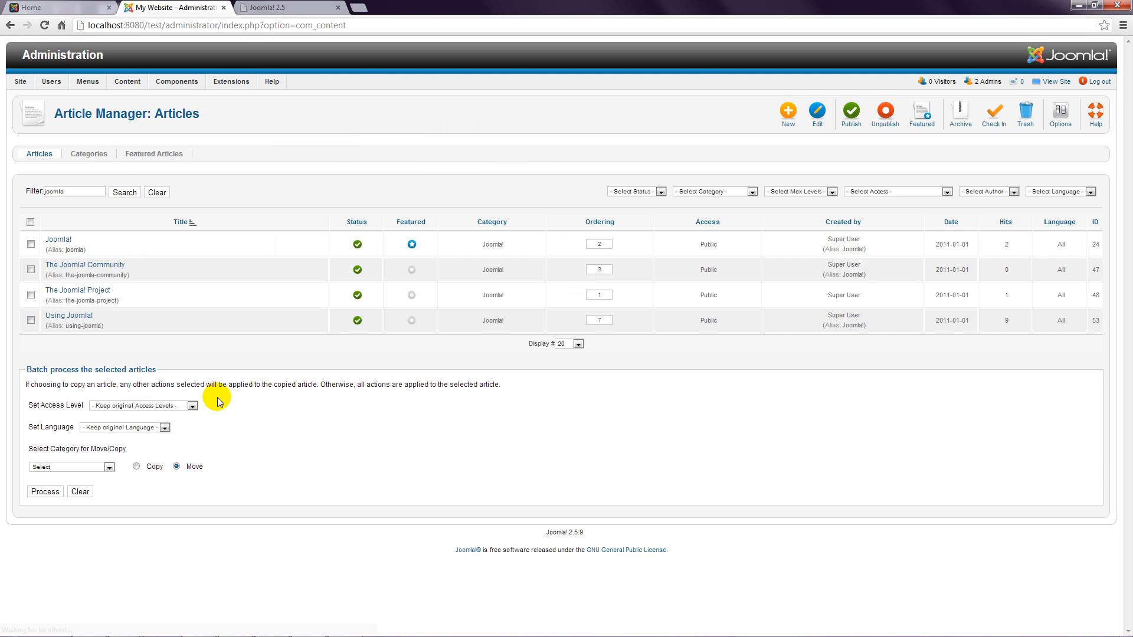
pyautogui.click(65, 239)
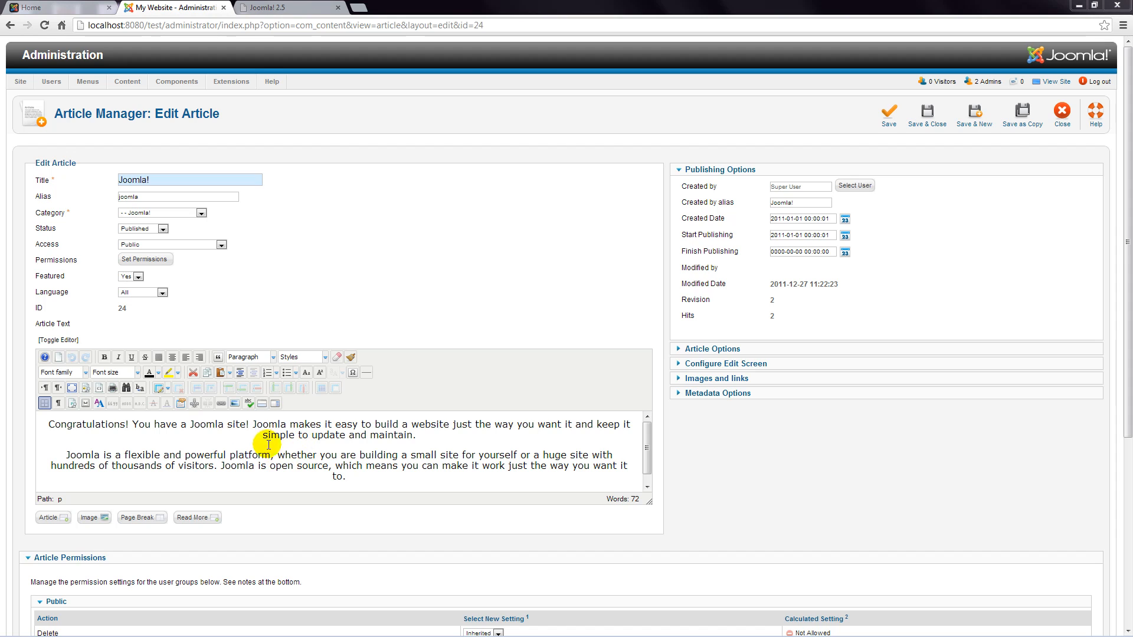
pyautogui.click(135, 424)
pyautogui.moveTo(134, 424); pyautogui.dragTo(245, 426)
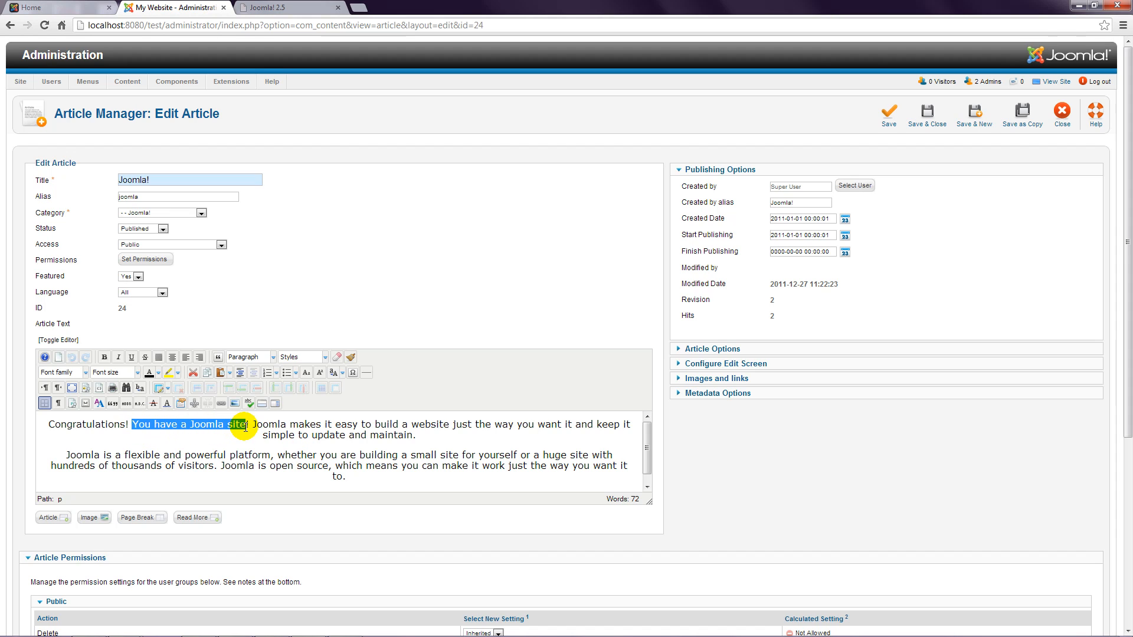
pyautogui.click(222, 403)
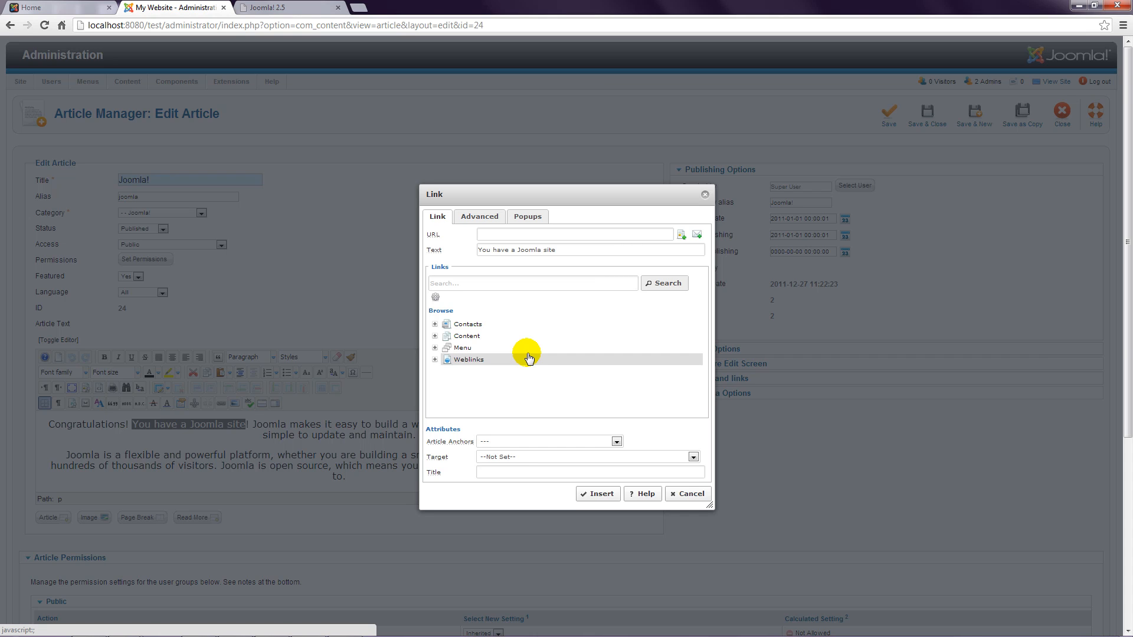
pyautogui.click(681, 236)
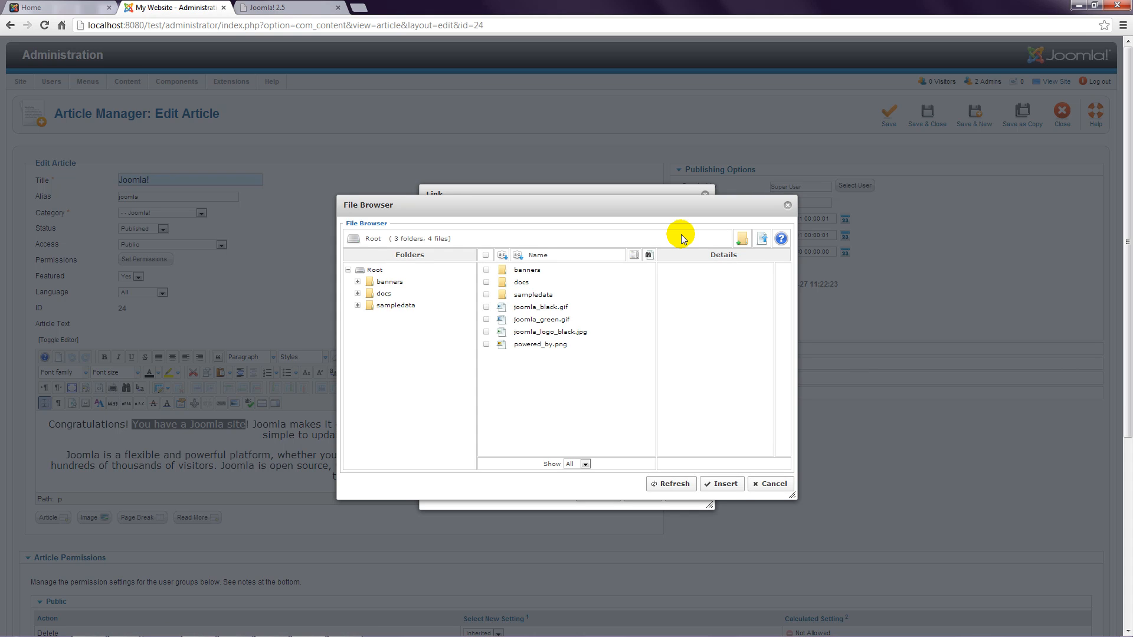
pyautogui.click(383, 295)
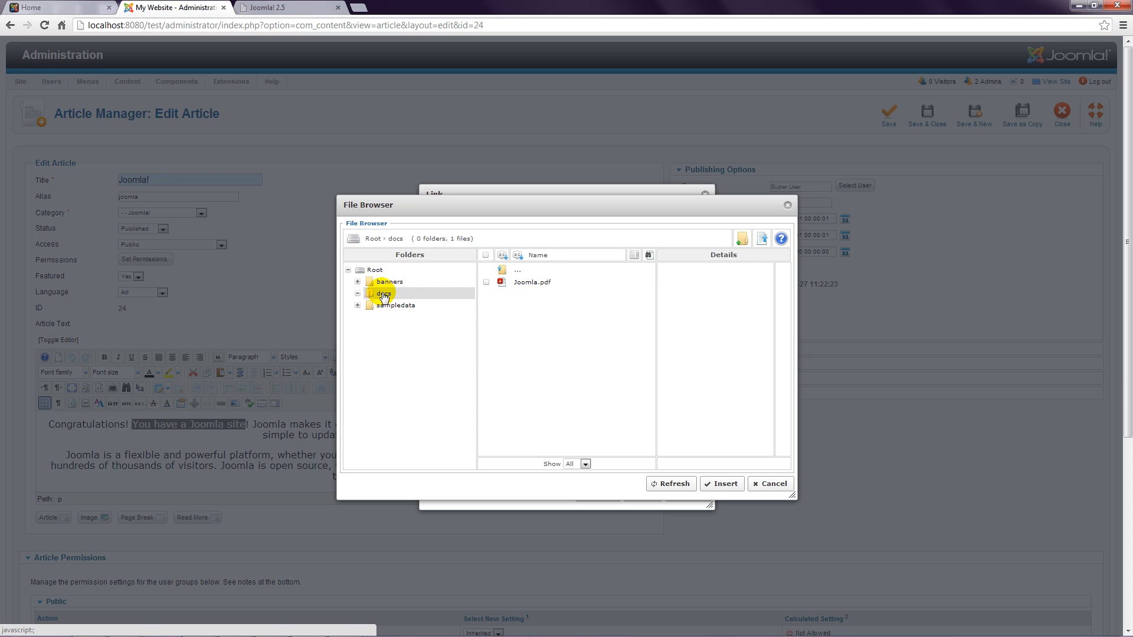
pyautogui.click(532, 284)
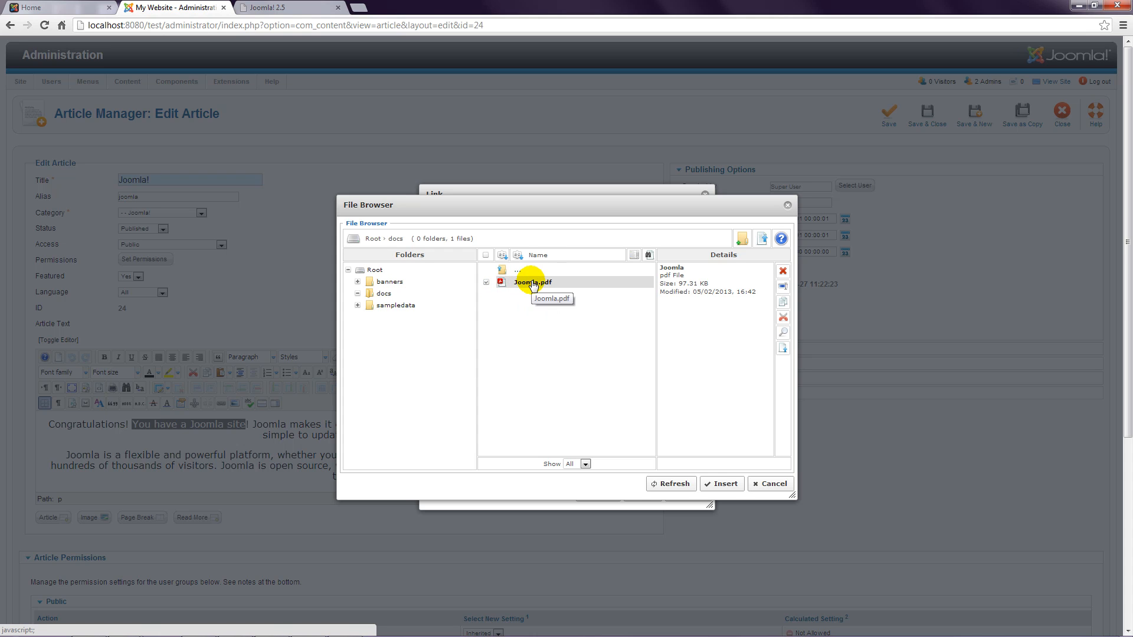
pyautogui.click(725, 483)
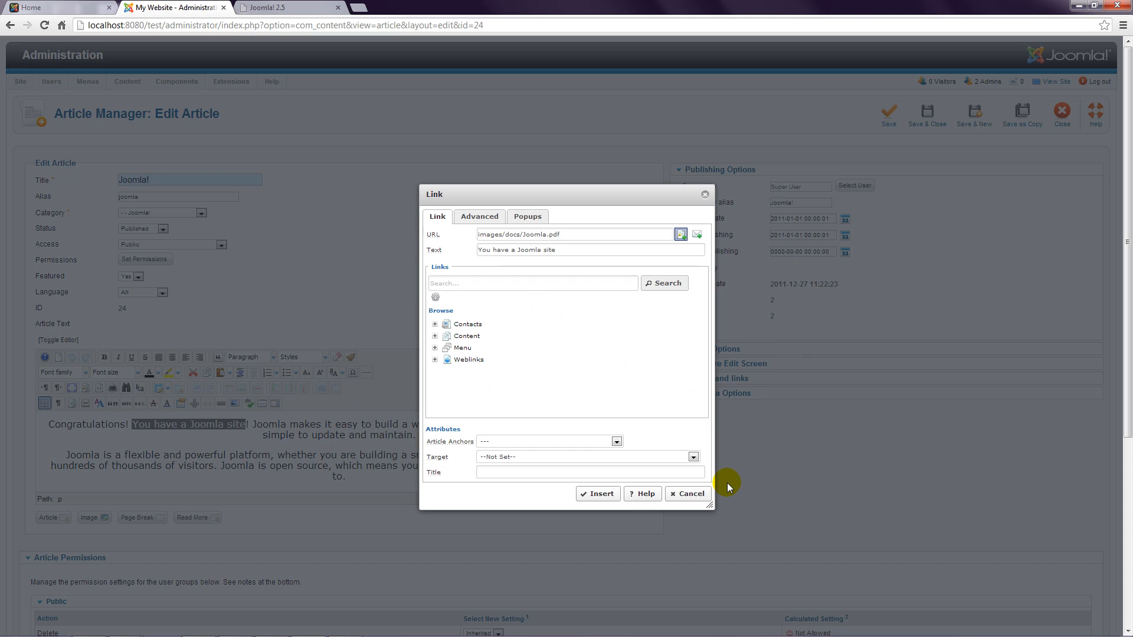
pyautogui.click(602, 494)
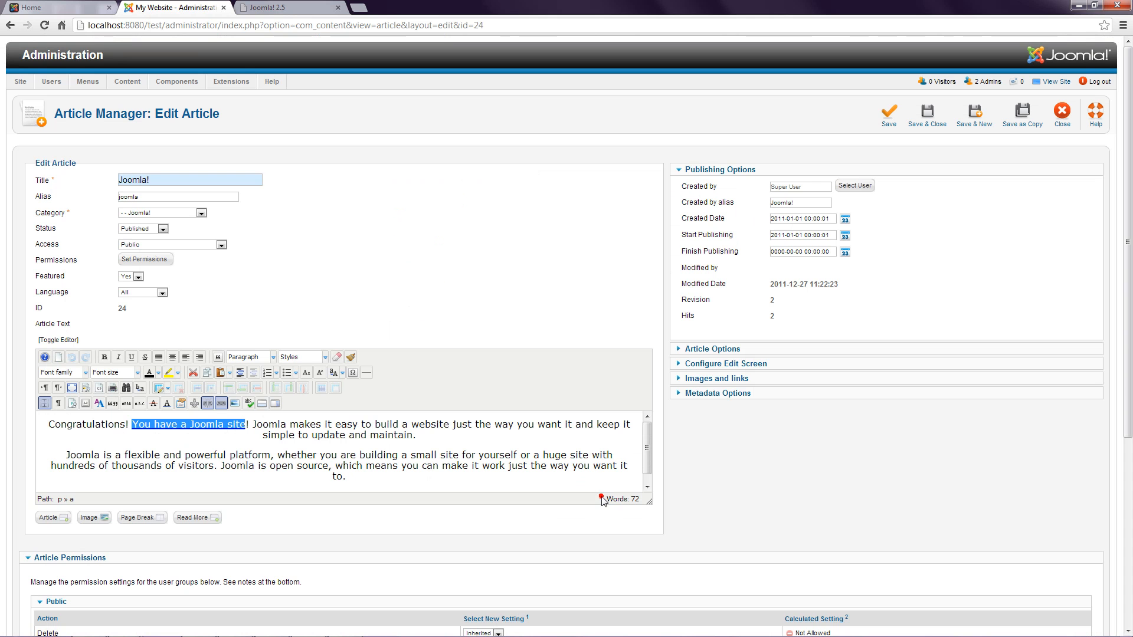
pyautogui.click(430, 431)
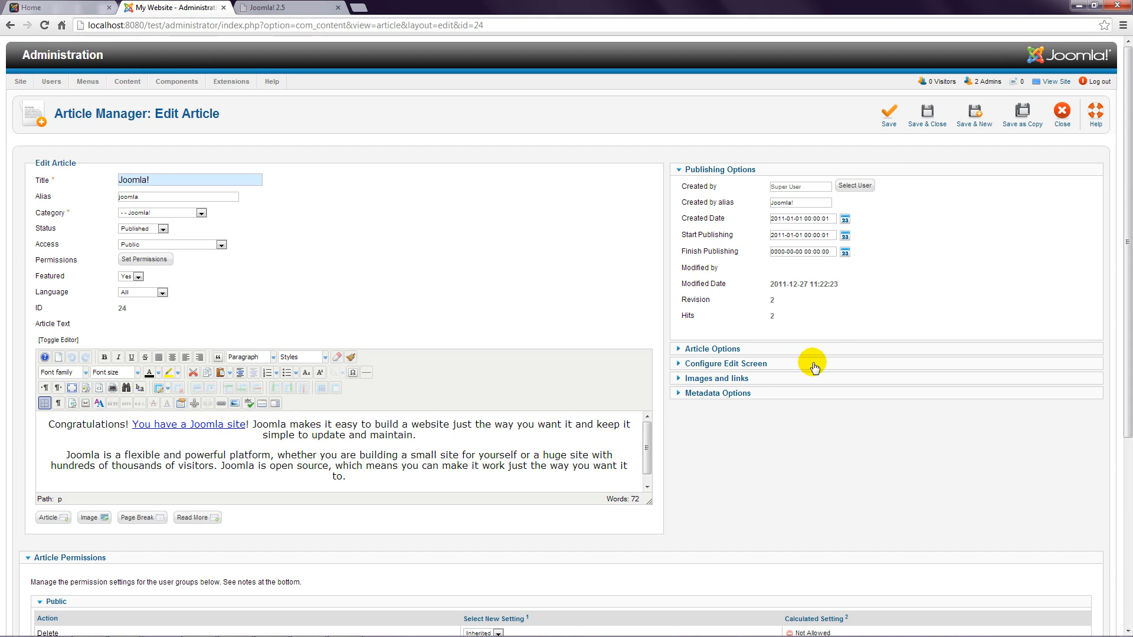
pyautogui.click(889, 119)
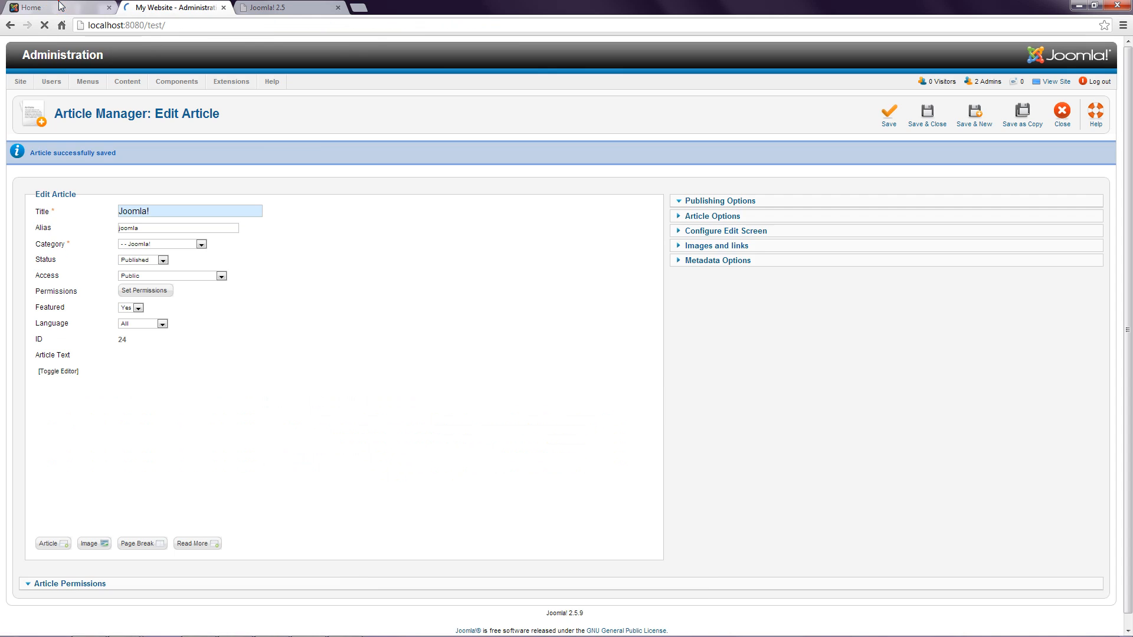
# Reload the site's home page, test the "You have a Joomla site" link to the PDF, and return to the home page.
pyautogui.click(59, 7)
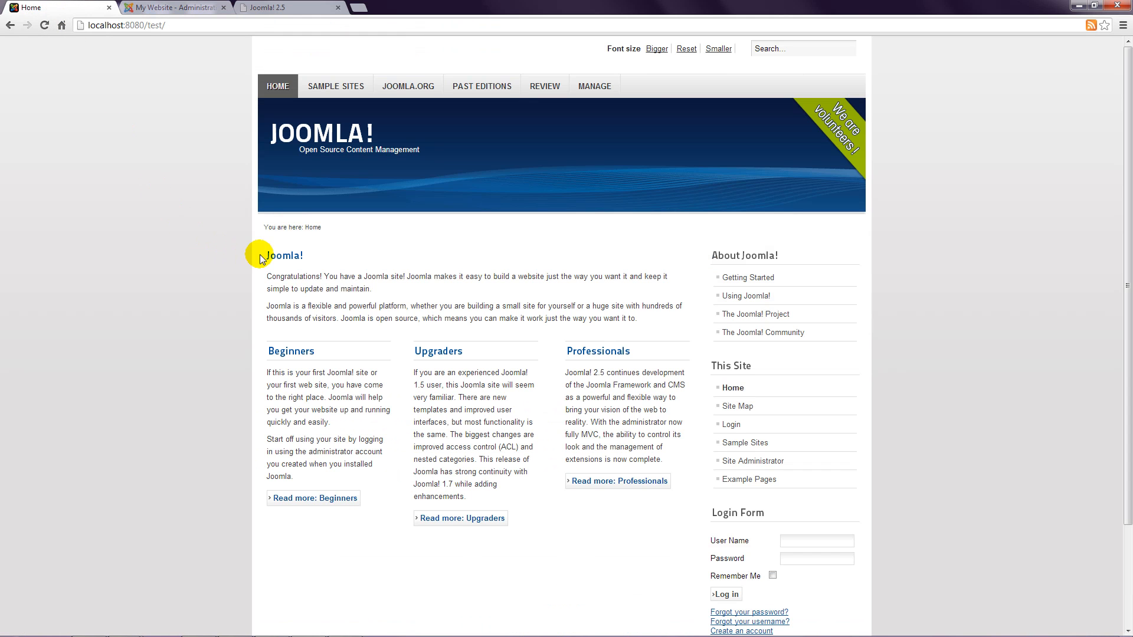
pyautogui.click(44, 25)
pyautogui.click(155, 236)
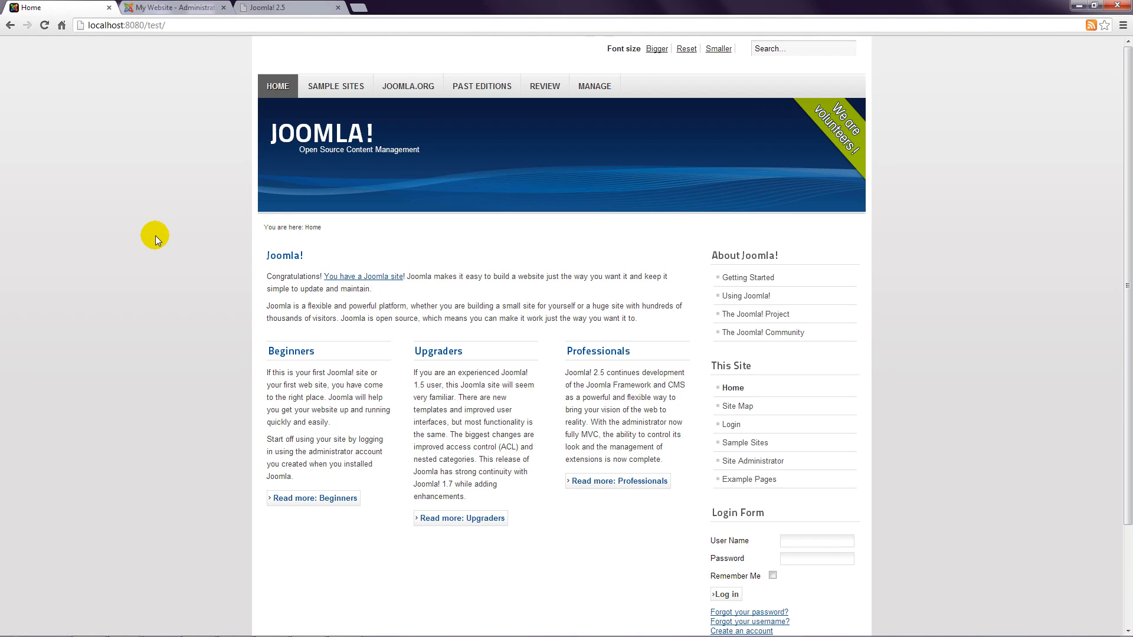
pyautogui.moveTo(325, 279); pyautogui.dragTo(390, 282)
pyautogui.click(390, 281)
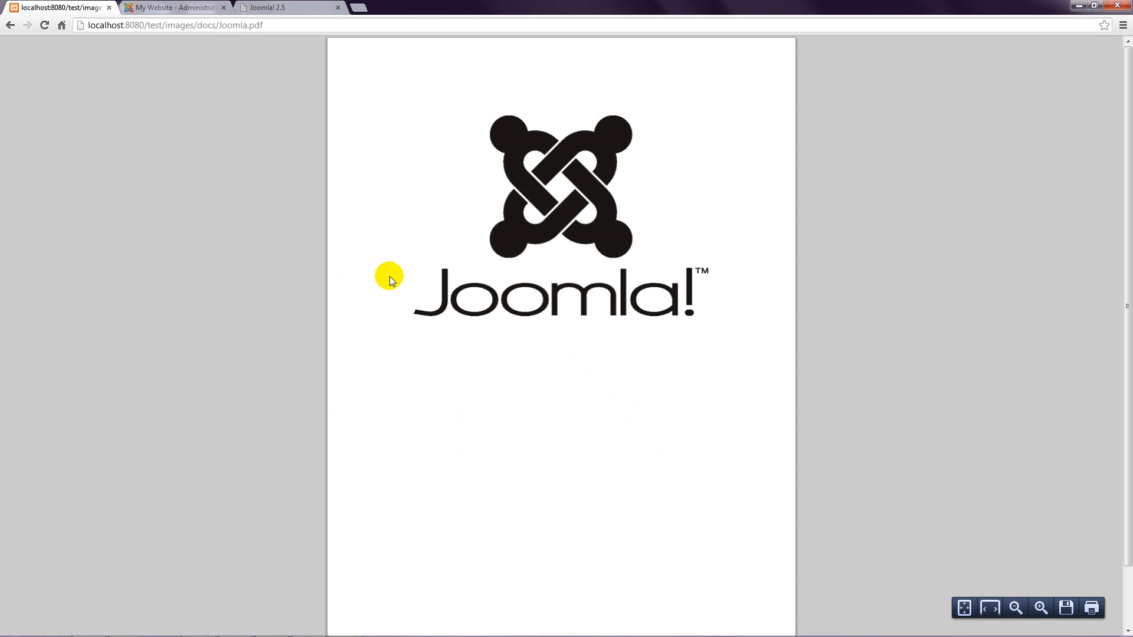
pyautogui.moveTo(265, 24); pyautogui.dragTo(62, 25)
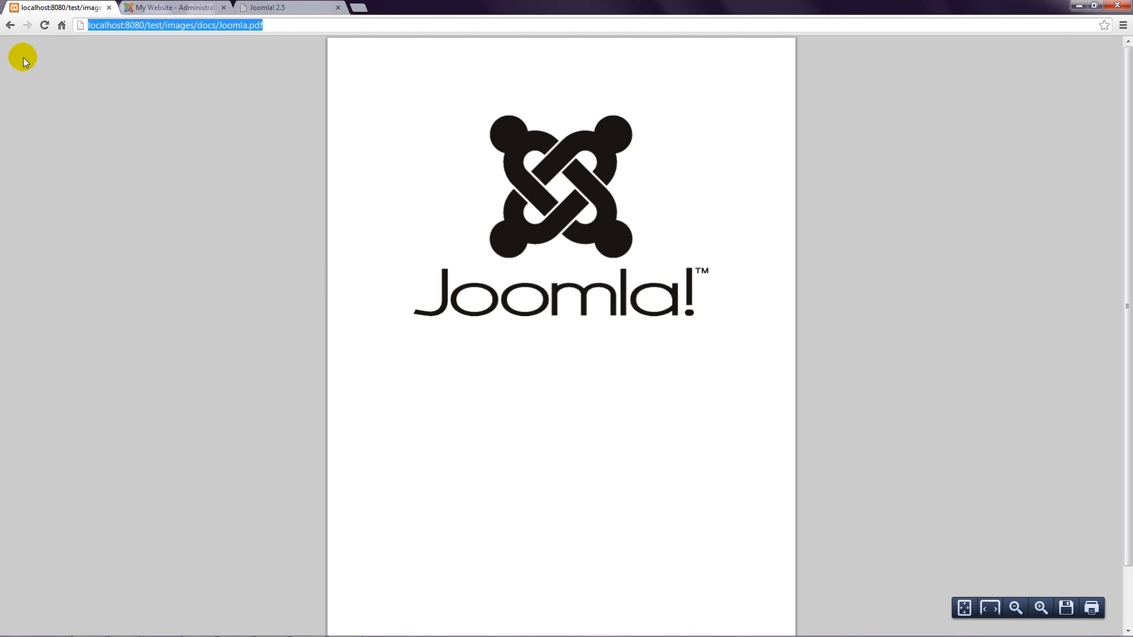
pyautogui.click(10, 25)
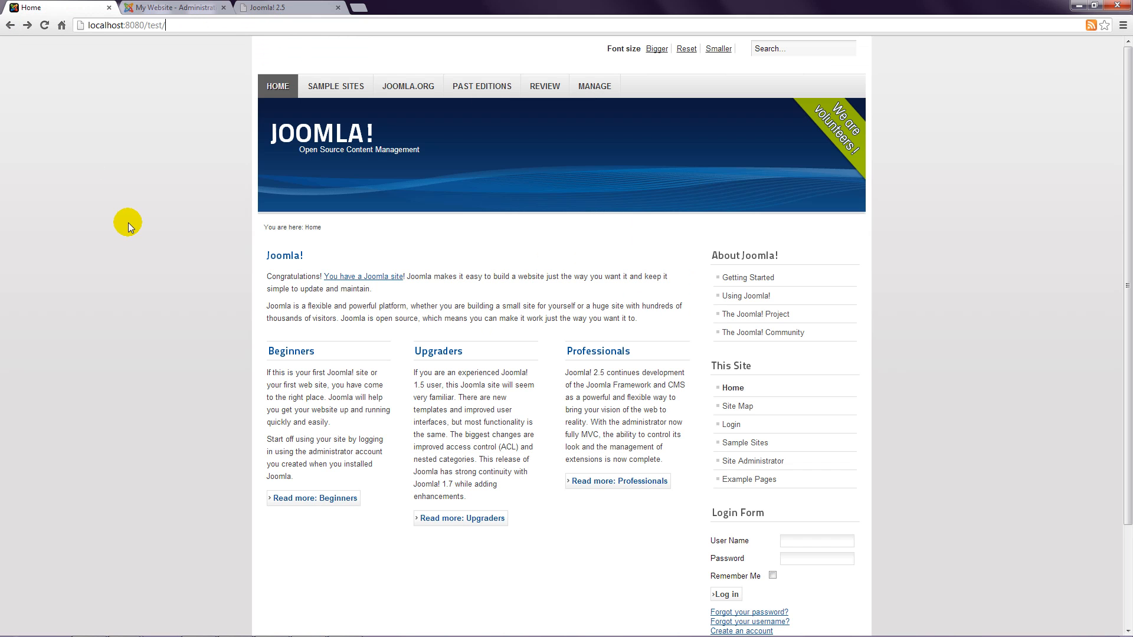
# Back in the article editor, start a link on the text "Joomla makes" and browse the site's files for its URL.
pyautogui.click(172, 8)
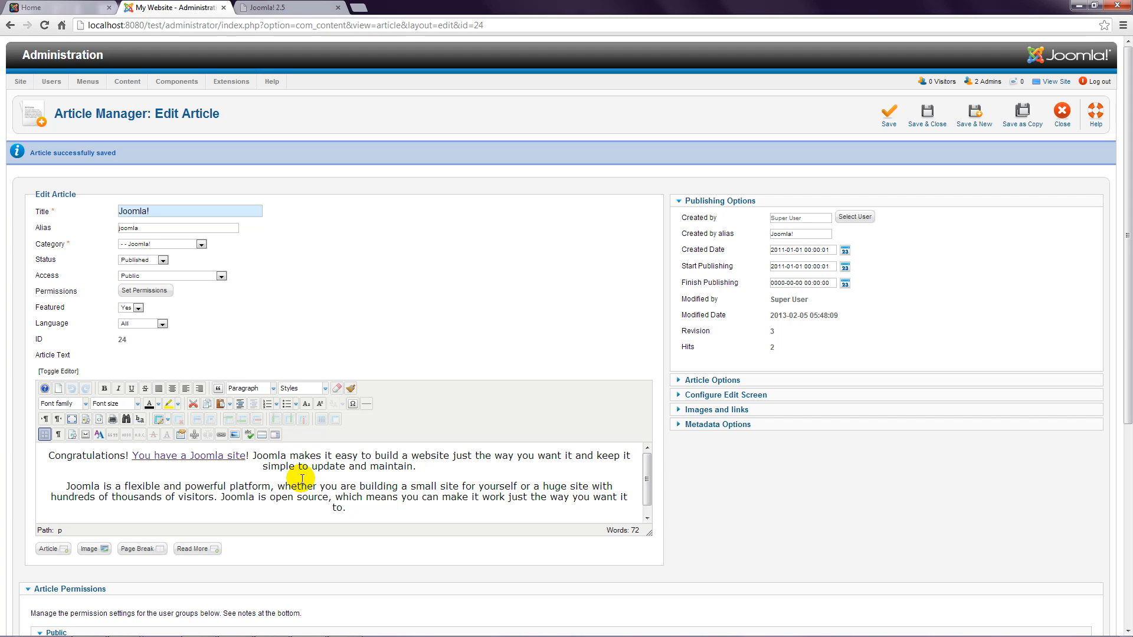
pyautogui.click(253, 455)
pyautogui.moveTo(254, 455); pyautogui.dragTo(321, 456)
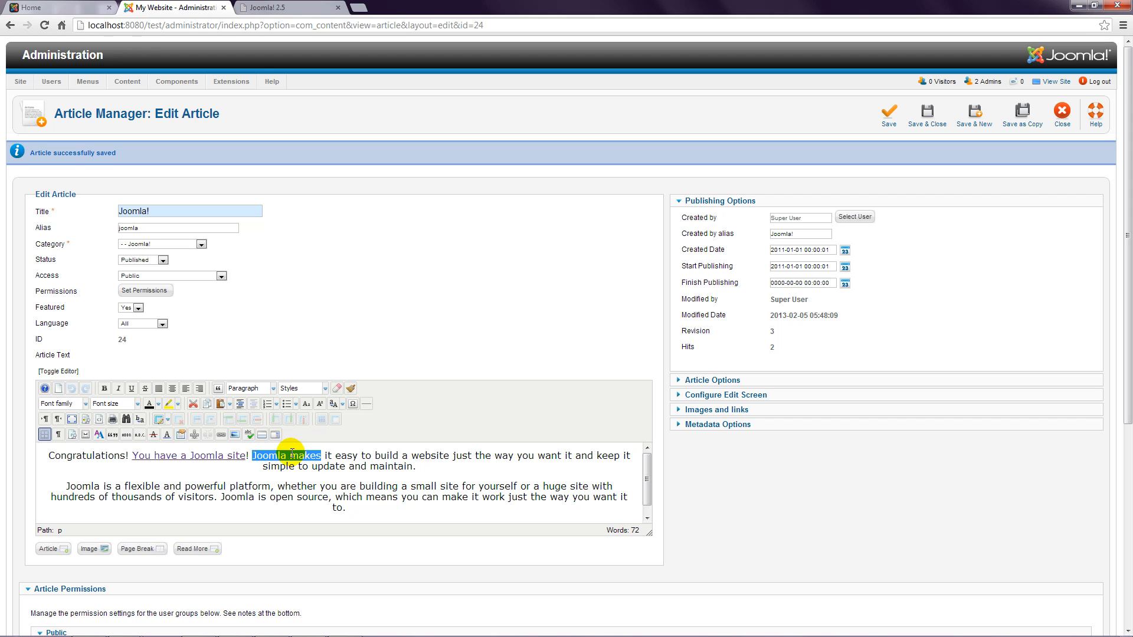
pyautogui.click(221, 434)
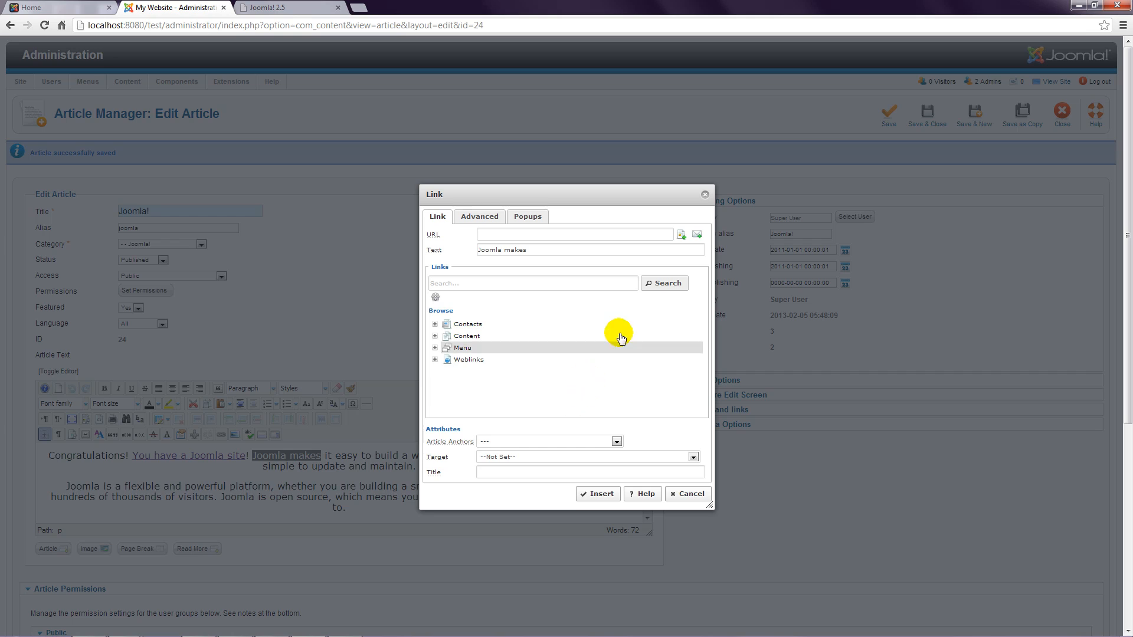
pyautogui.click(681, 235)
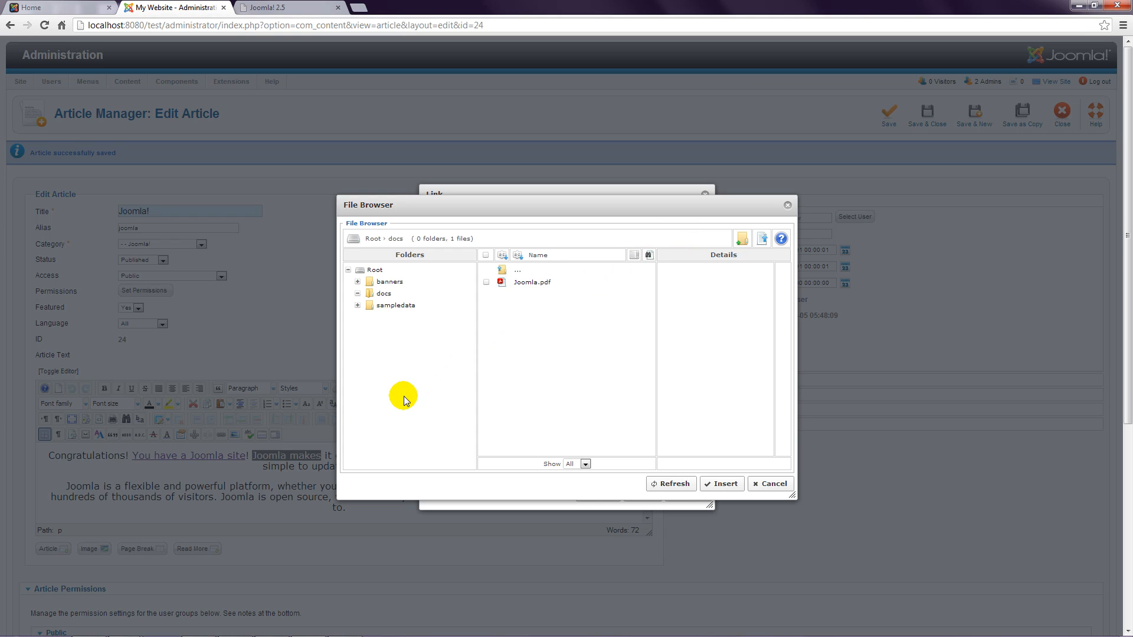
# Upload Joomla.pdf from the computer into the sampledata folder and use it as the URL of the "Joomla makes" link.
pyautogui.click(391, 306)
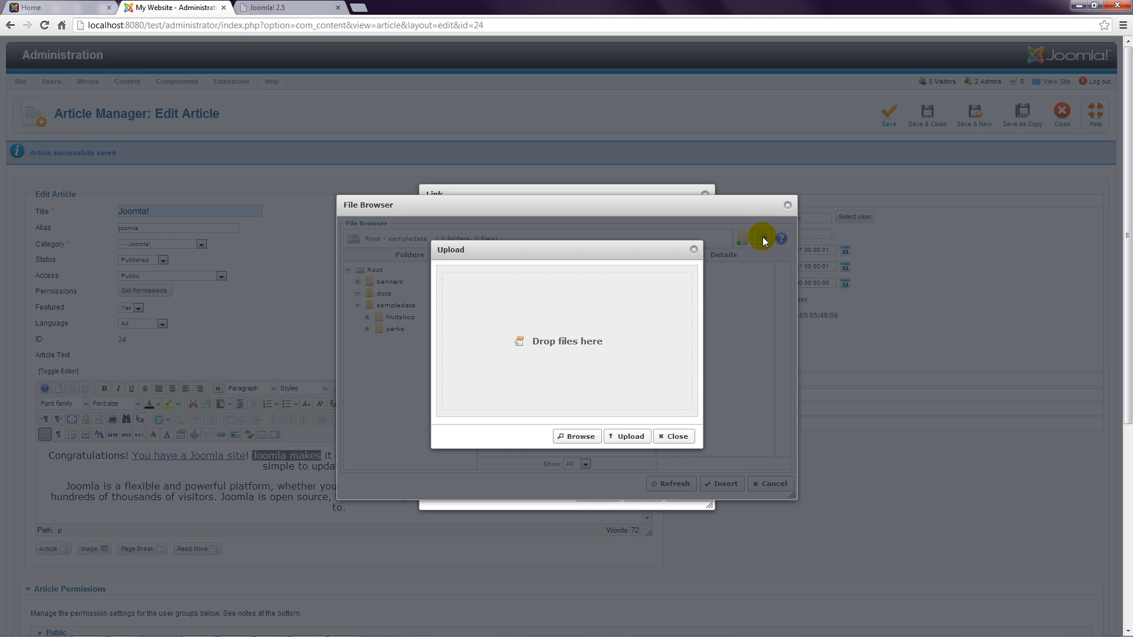
pyautogui.click(578, 437)
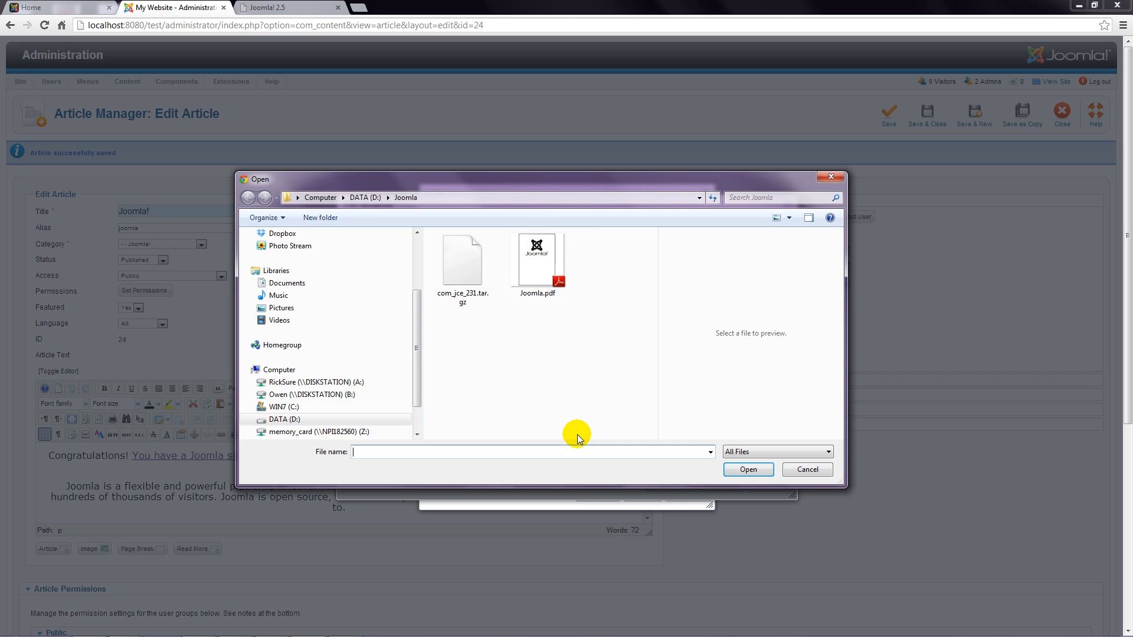
pyautogui.click(534, 251)
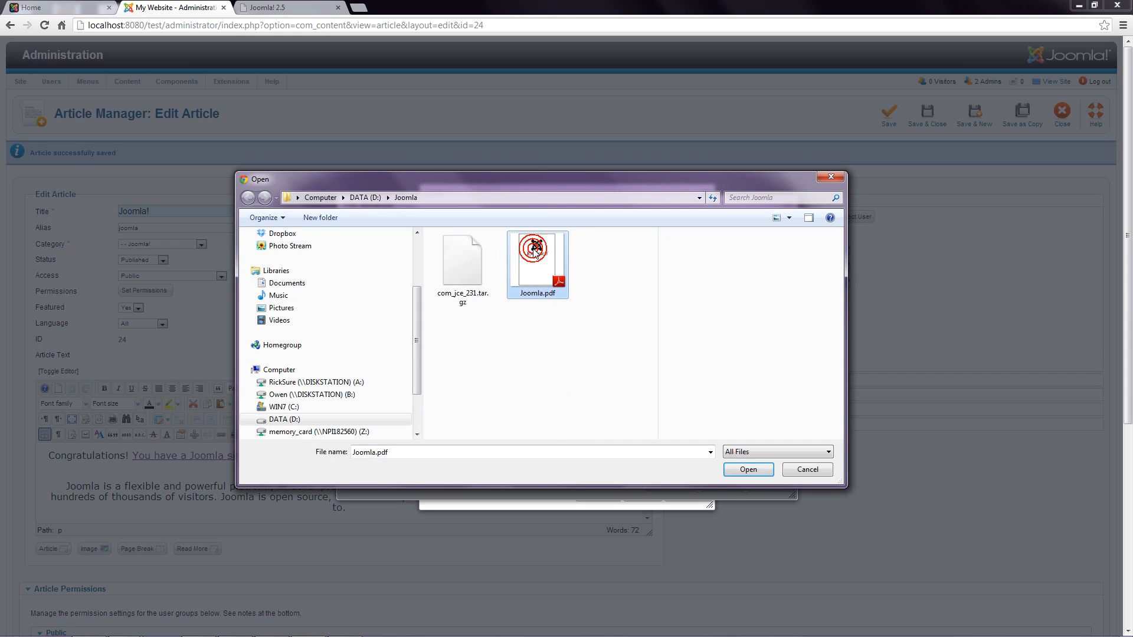
pyautogui.click(746, 470)
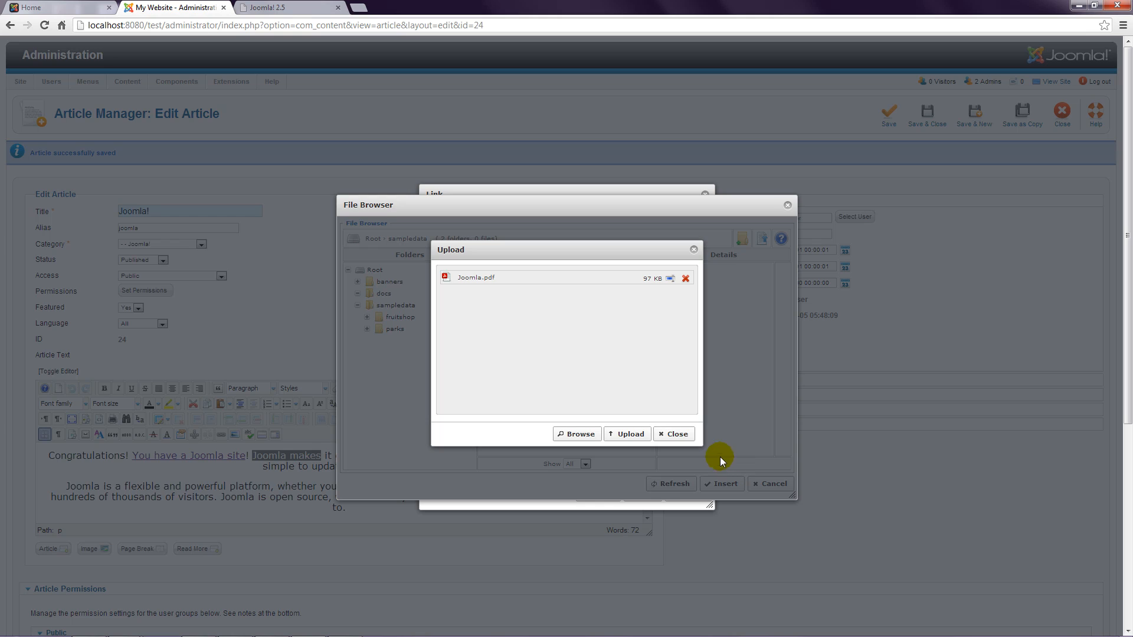
pyautogui.click(629, 435)
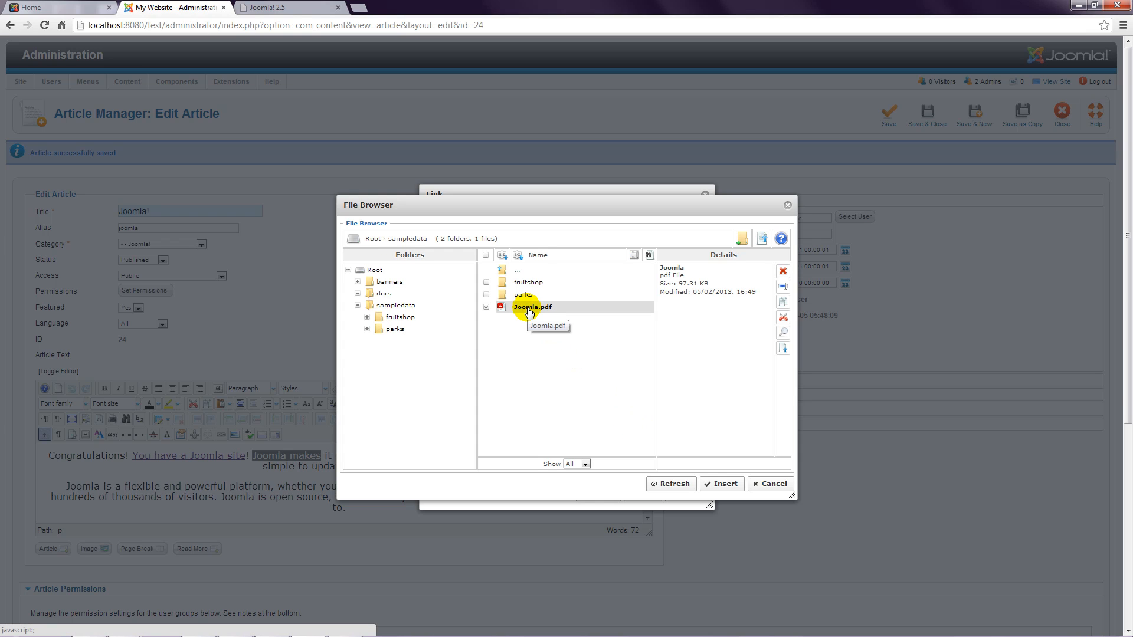
pyautogui.click(722, 484)
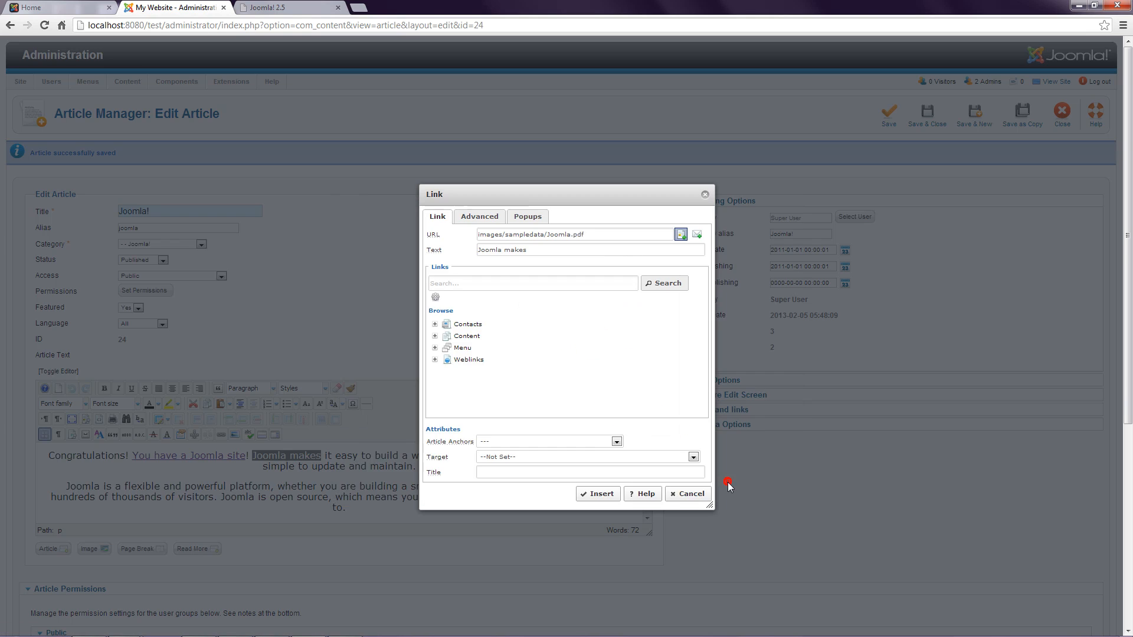
# Insert the link to images/sampledata/Joomla.pdf on the text "Joomla makes", then save and close the article.
pyautogui.click(597, 493)
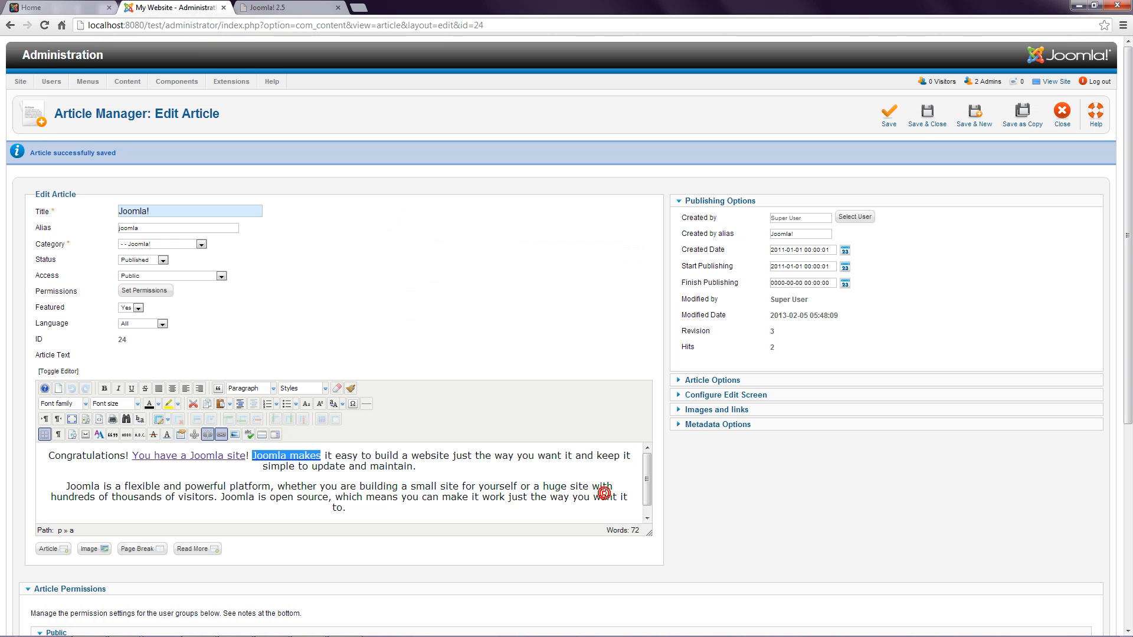
pyautogui.click(445, 483)
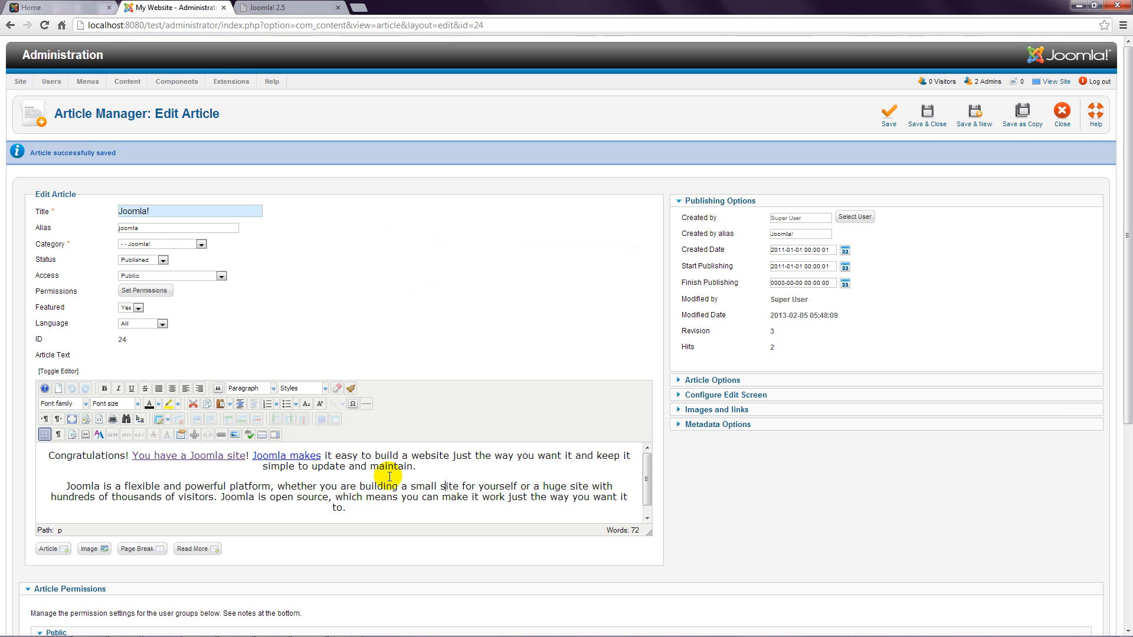
pyautogui.click(930, 122)
pyautogui.click(281, 260)
# Reload the site's home page, test the "Joomla makes" link to the PDF, and return to the home page.
pyautogui.click(69, 6)
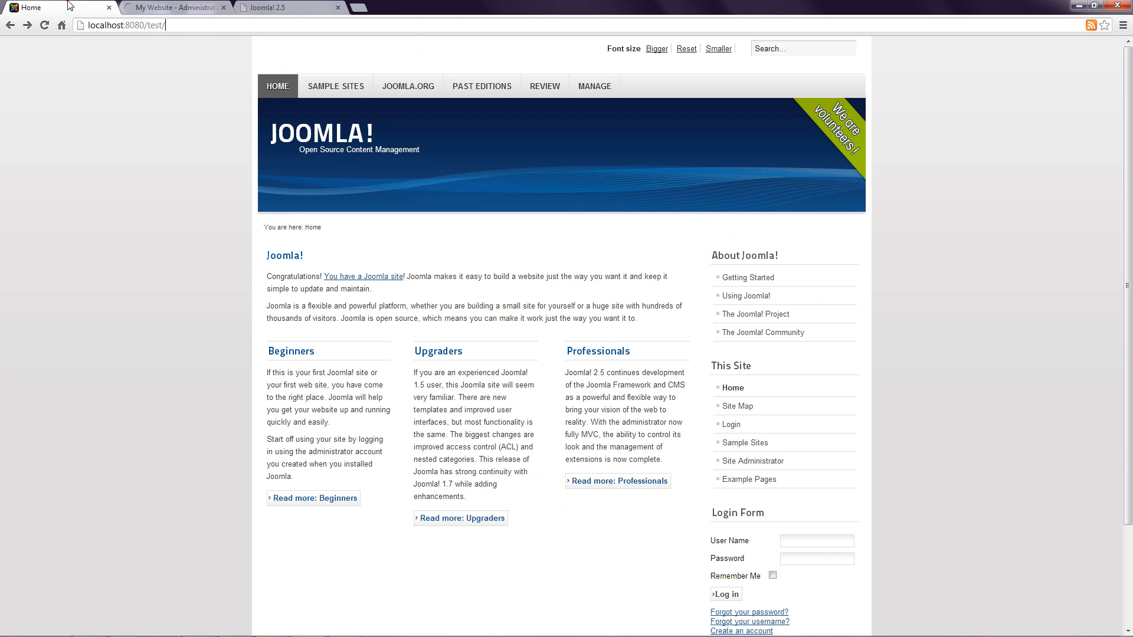
pyautogui.click(42, 25)
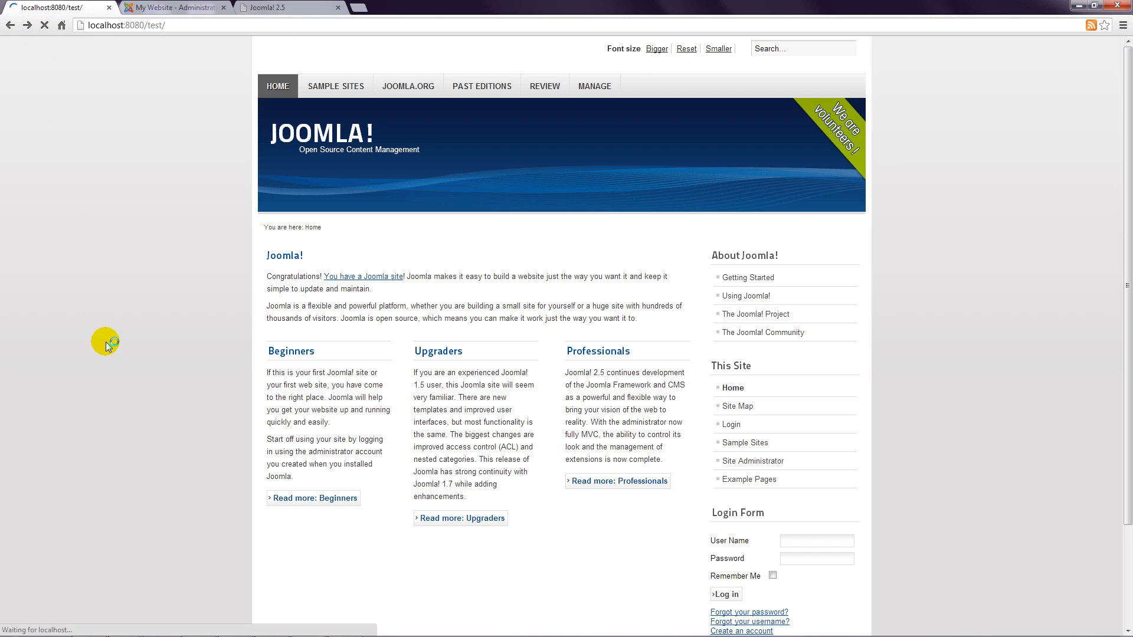
pyautogui.click(434, 280)
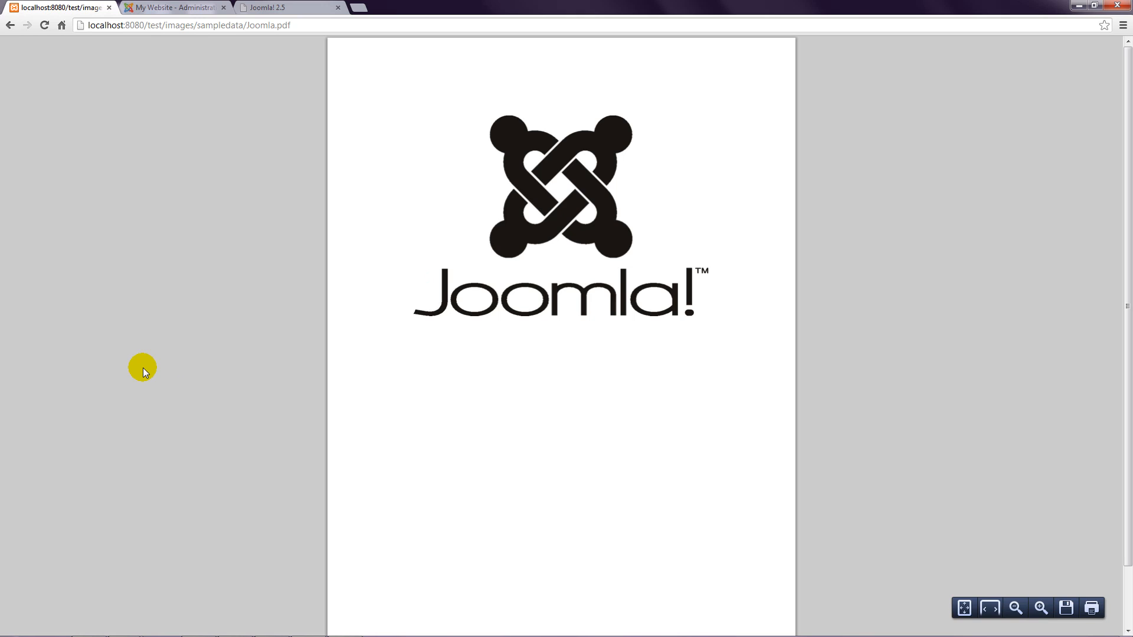
pyautogui.click(10, 25)
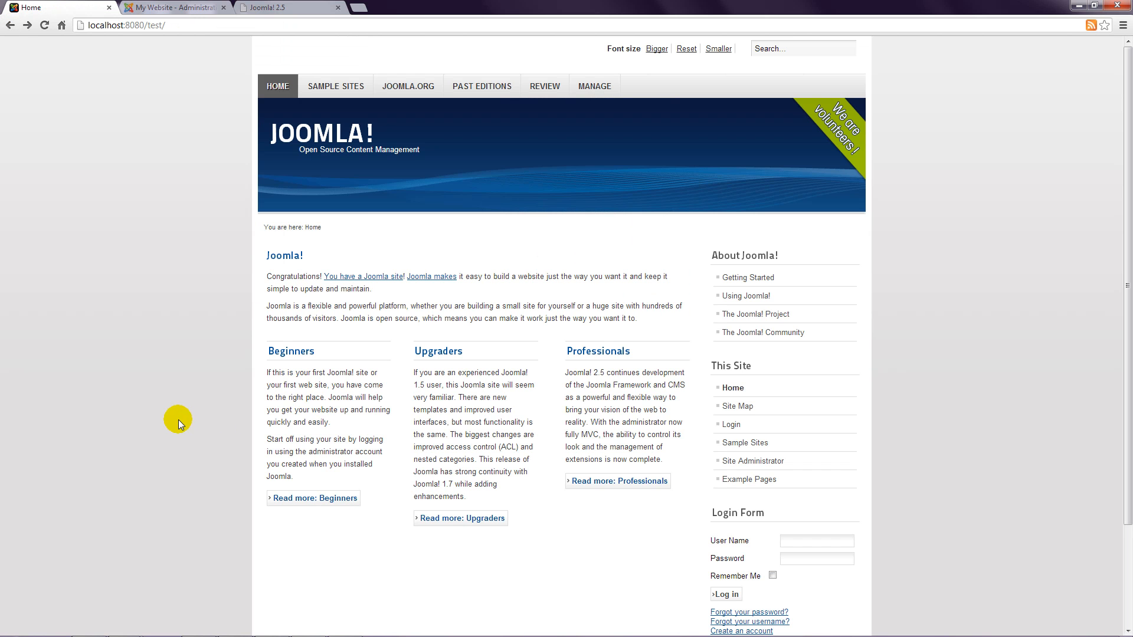